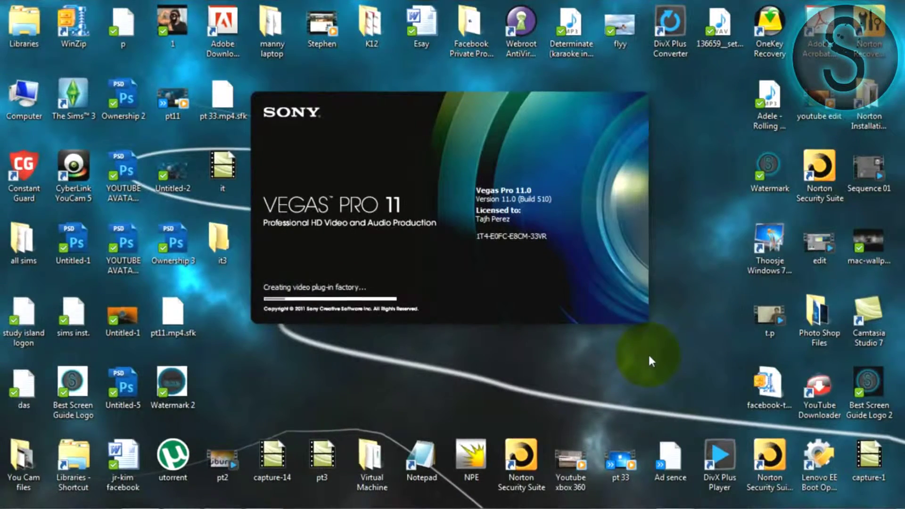
Step: Hide all desktop icons from the desktop's View menu while the Vegas Pro splash loads
right_click(648, 354)
mouse_move(710, 178)
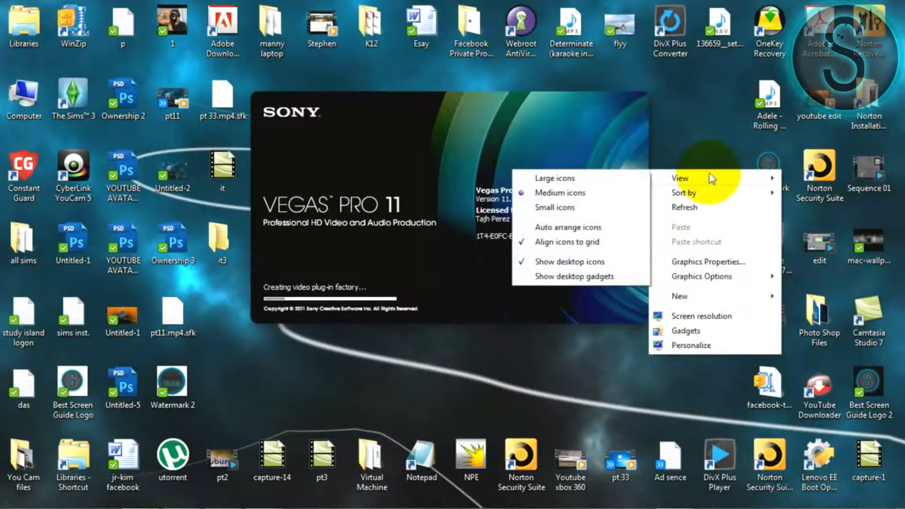
click(586, 261)
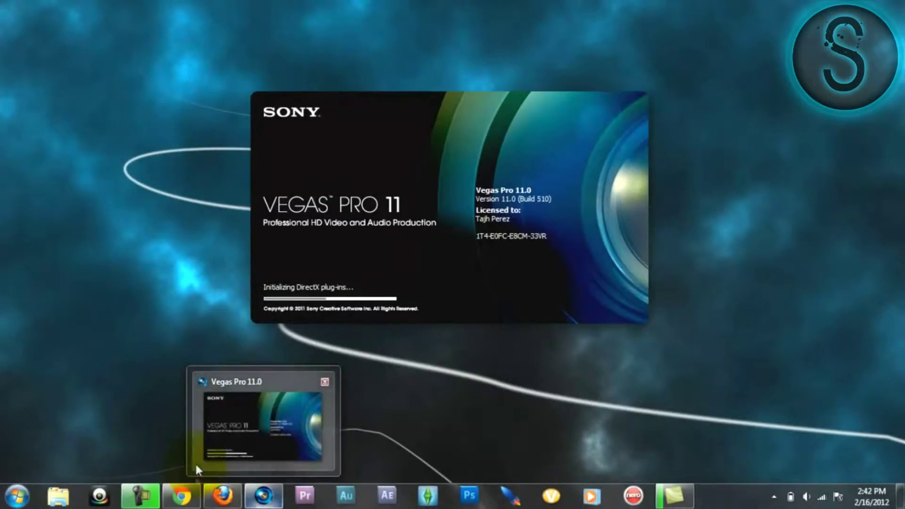
Step: Show the YouTube channel's uploads page in Chrome, then minimise Chrome to reveal Vegas Pro
click(191, 499)
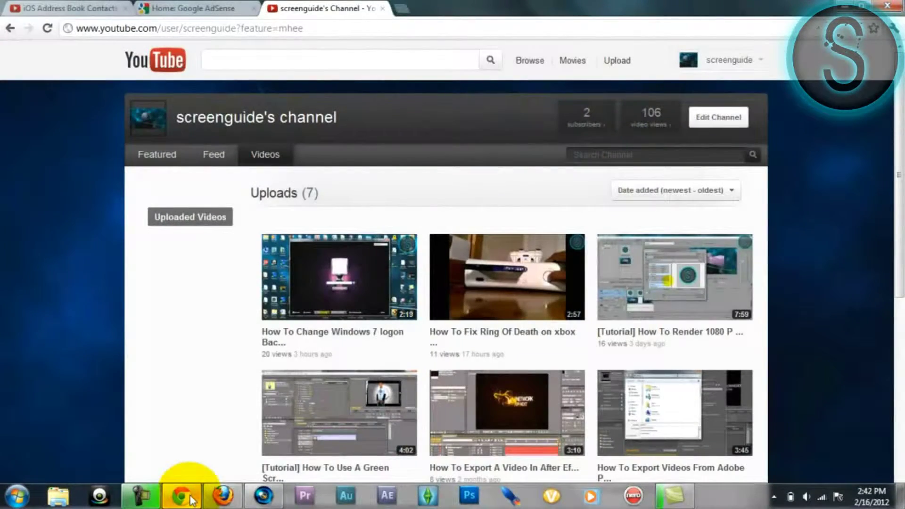
click(191, 499)
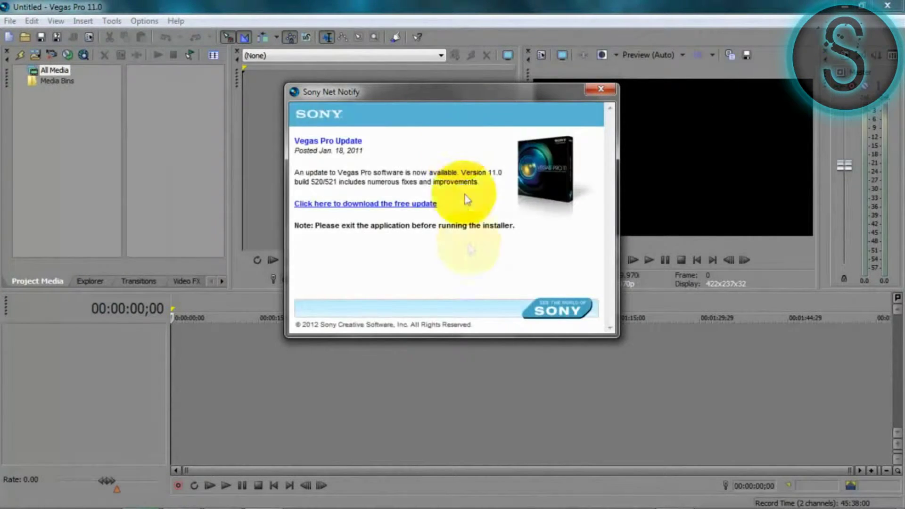
Step: Dismiss the update notice and import Wildlife.wmv from Libraries > Videos > Sample Videos
click(600, 89)
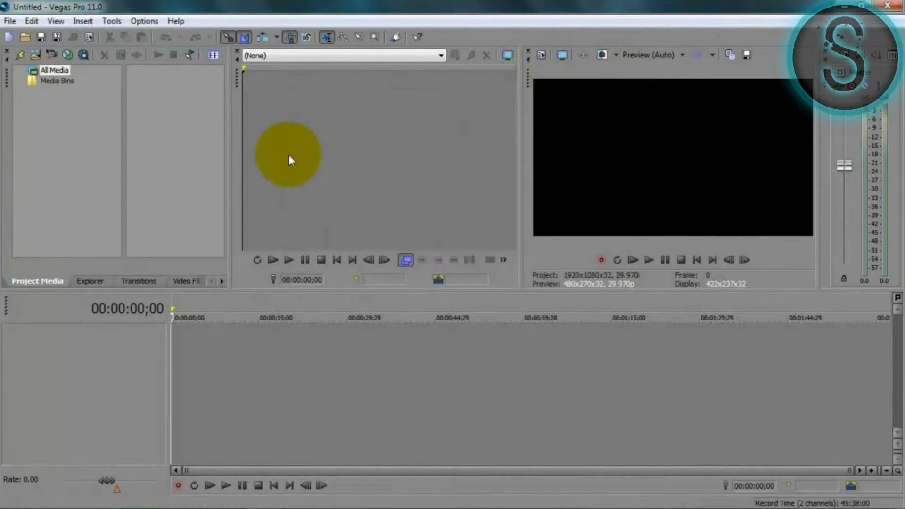
click(35, 57)
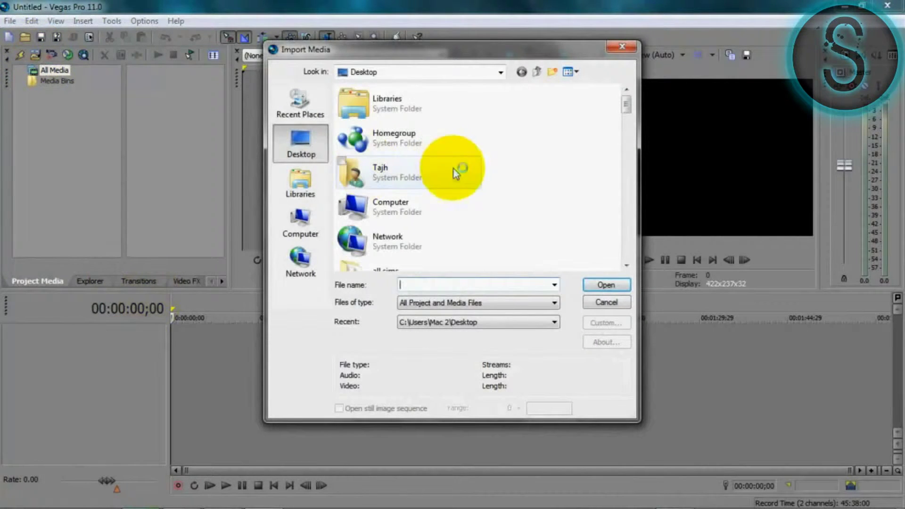
click(304, 212)
click(295, 181)
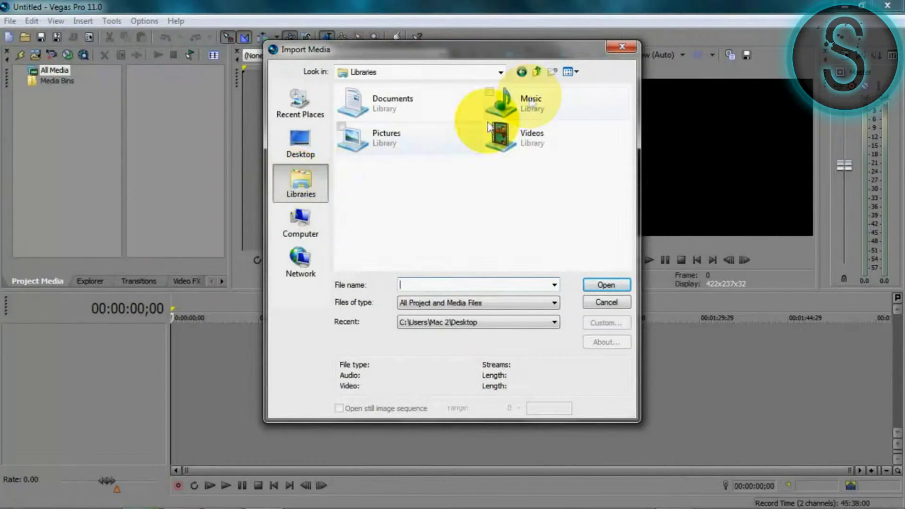
click(559, 140)
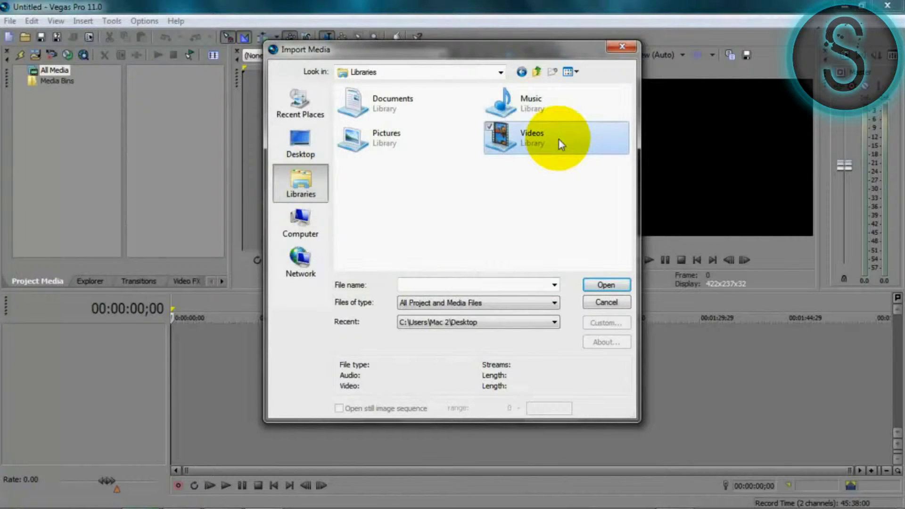
double_click(559, 140)
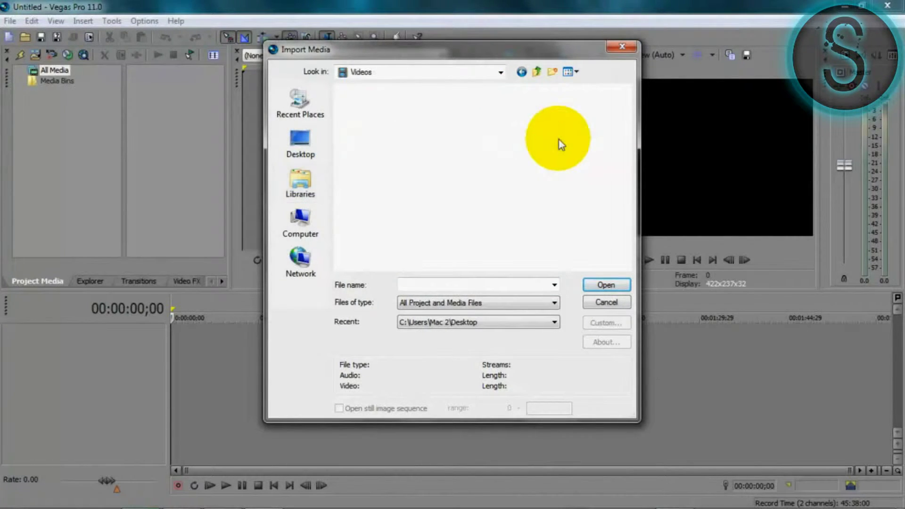
double_click(353, 107)
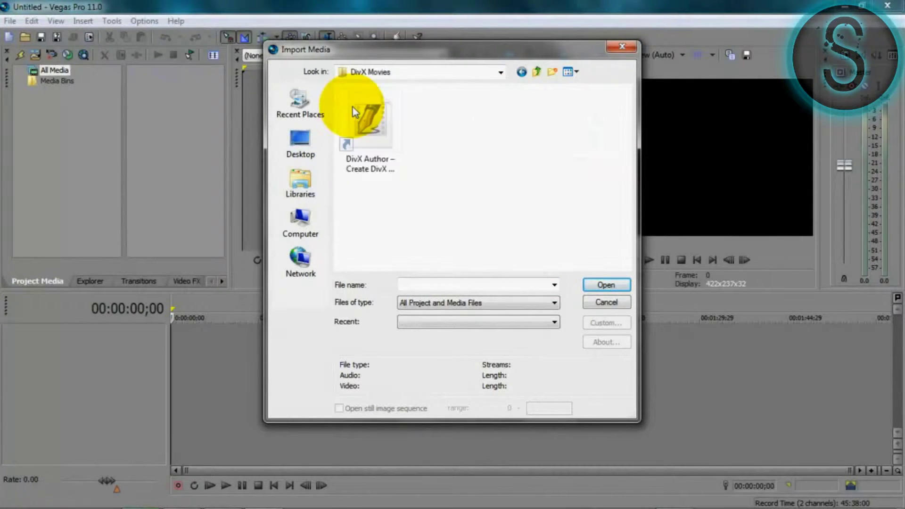
key(BackSpace)
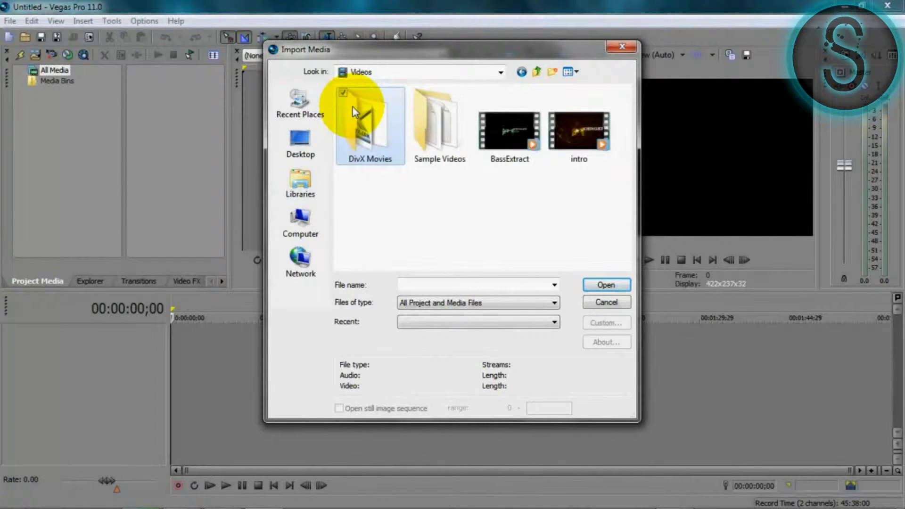
double_click(451, 130)
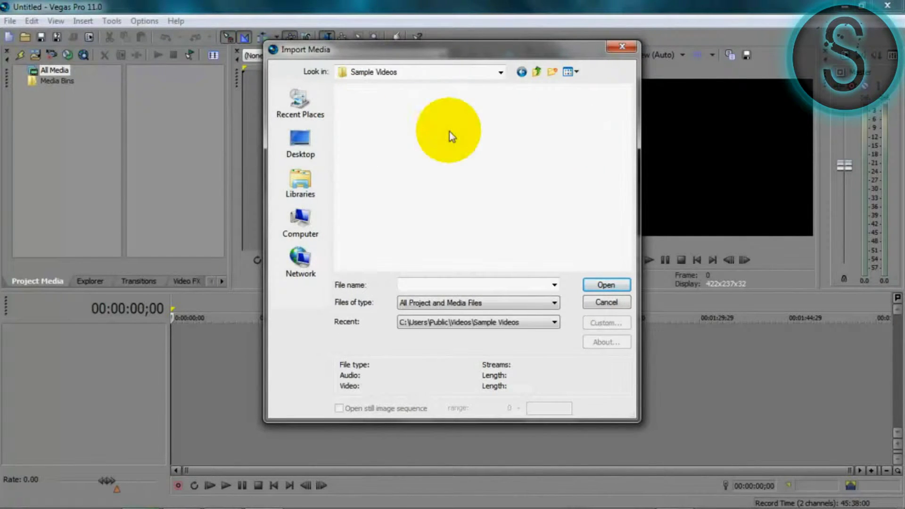
click(392, 140)
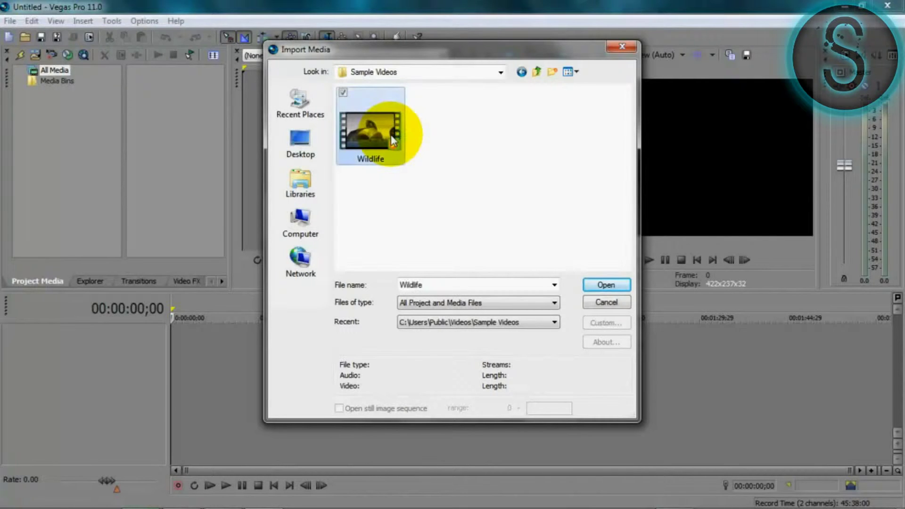
double_click(392, 140)
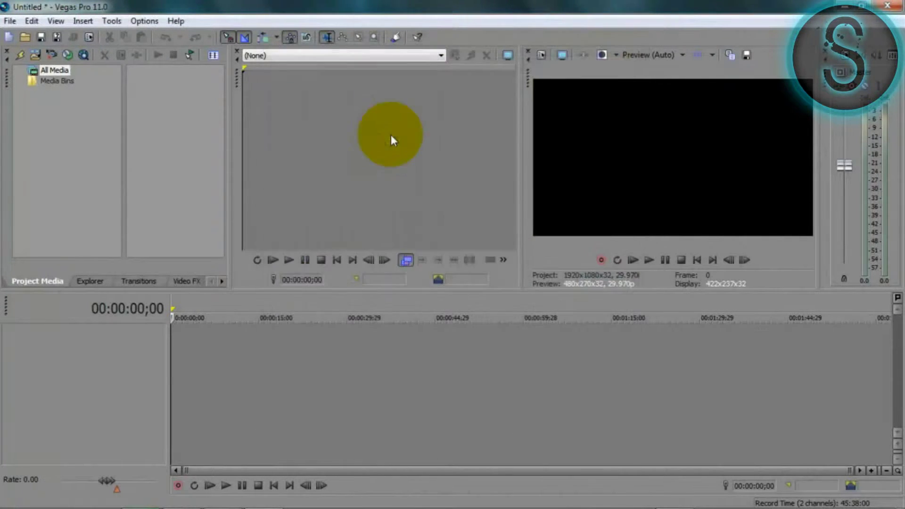
Step: Import Watermark.png from the Desktop into the project media
click(38, 54)
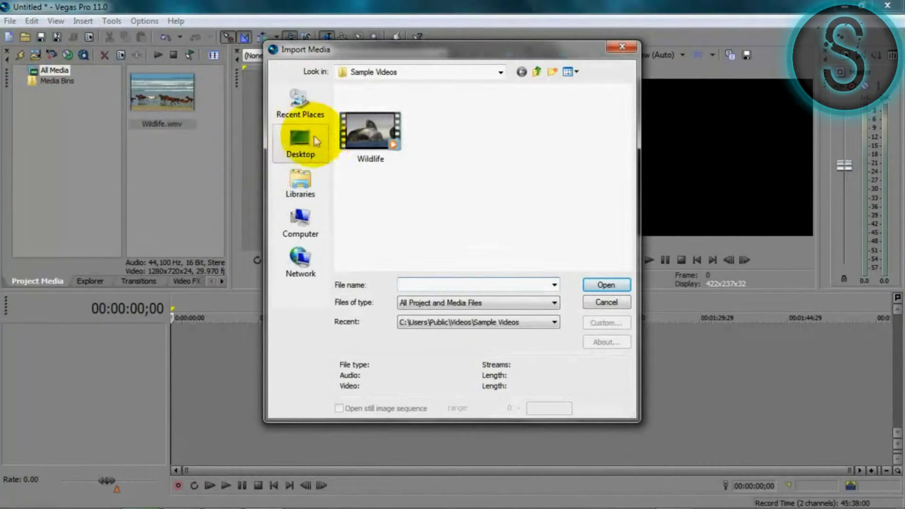
click(311, 138)
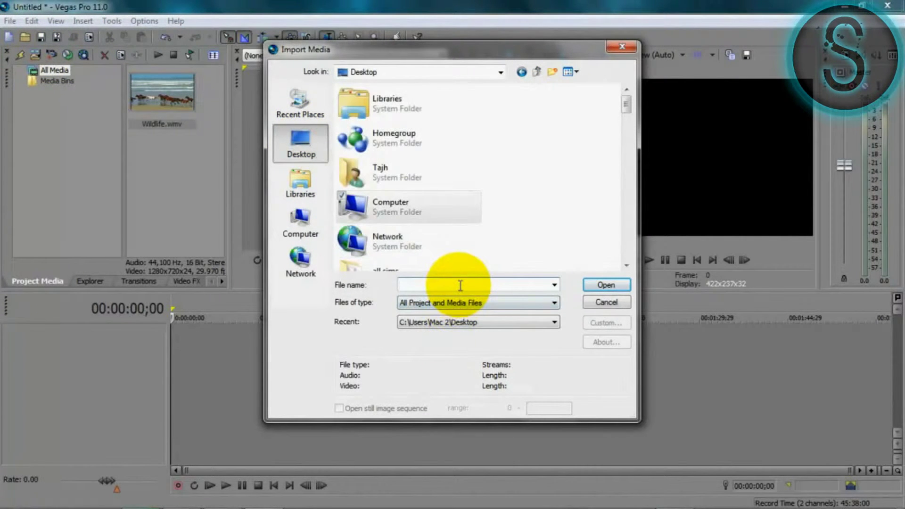
text(wa)
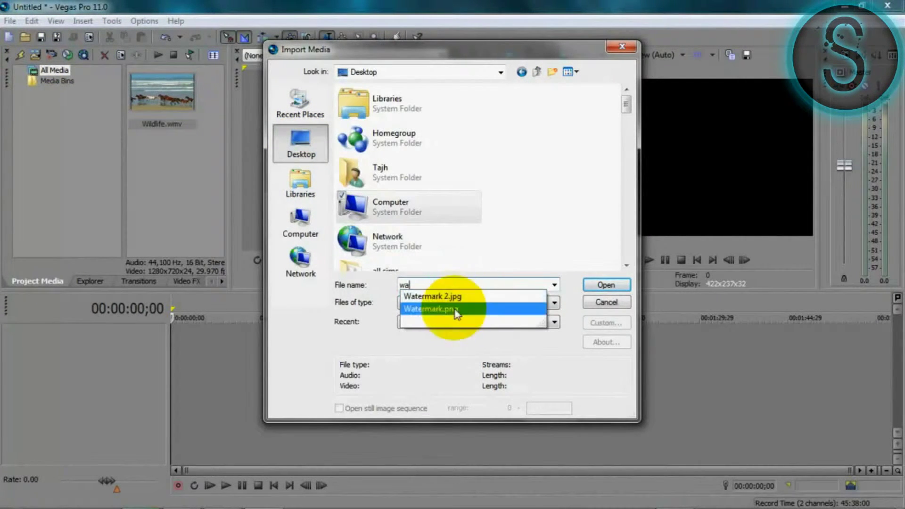
click(589, 285)
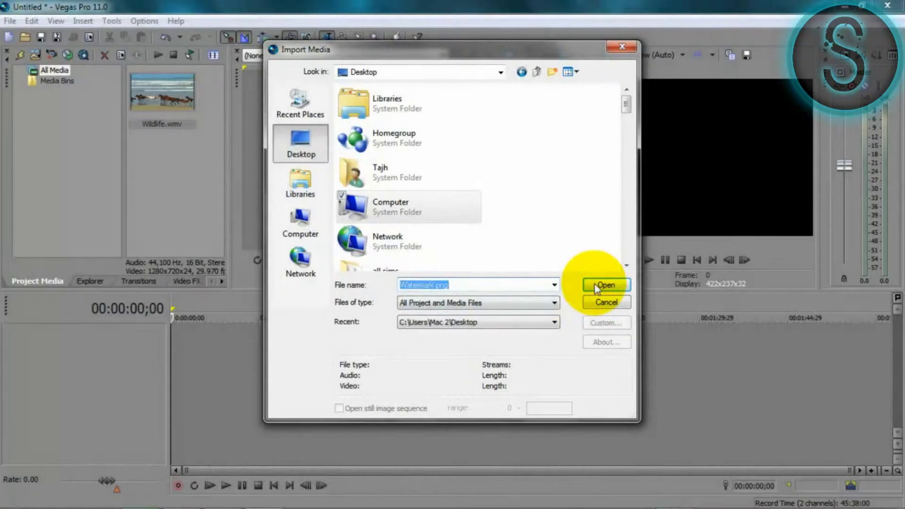
click(603, 285)
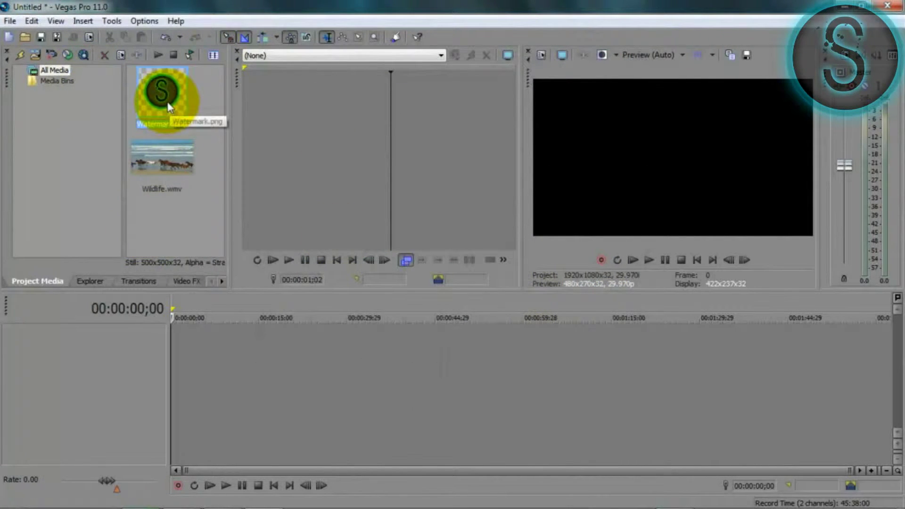
Step: Place Watermark.png above Wildlife.wmv on the timeline and trim it to the video's length
drag(161, 92, 521, 338)
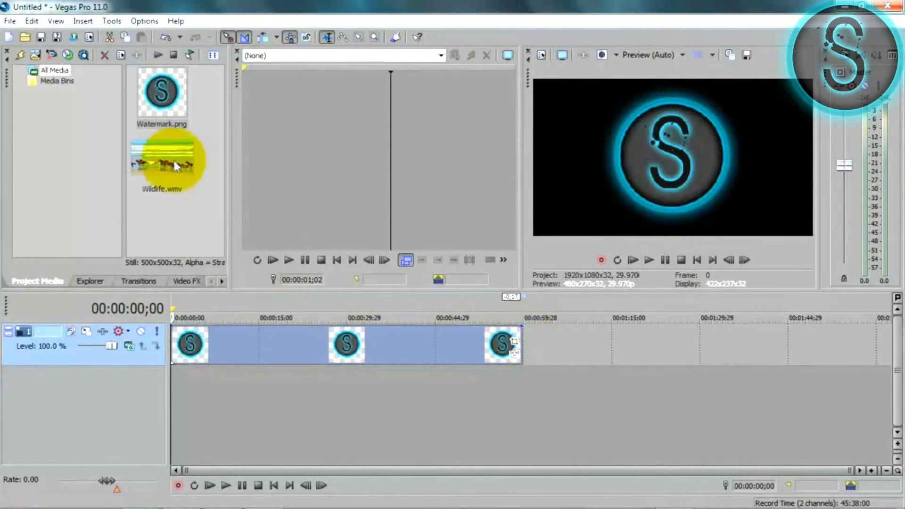
drag(166, 160, 180, 388)
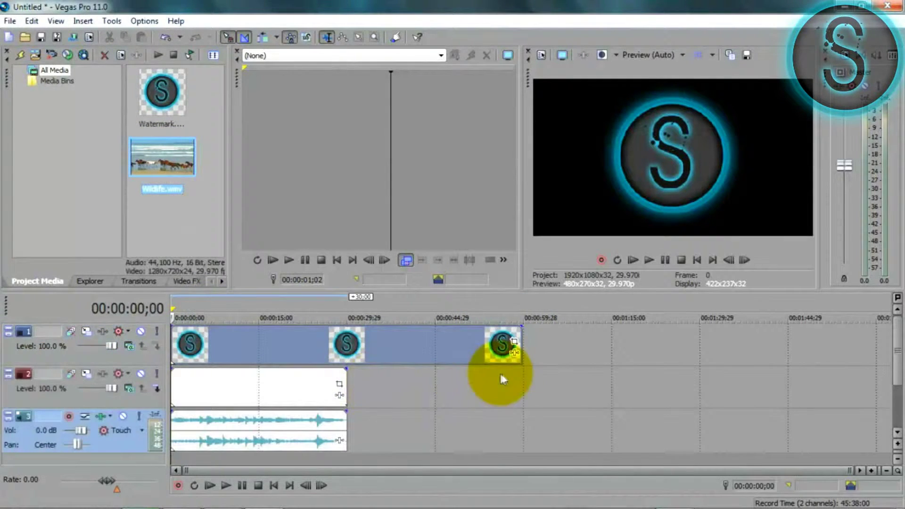
drag(520, 334, 347, 347)
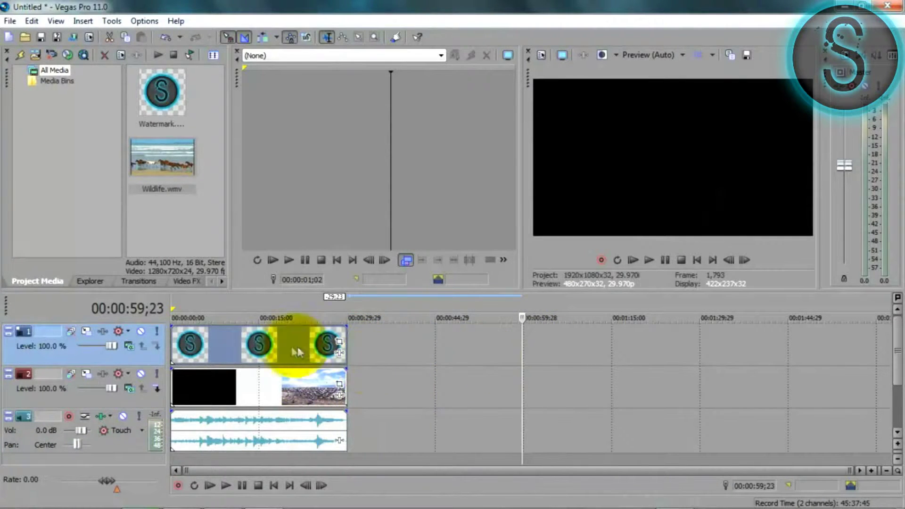
Step: Preview the composite from around 9 seconds, then return to the project start
click(235, 383)
click(231, 320)
key(space)
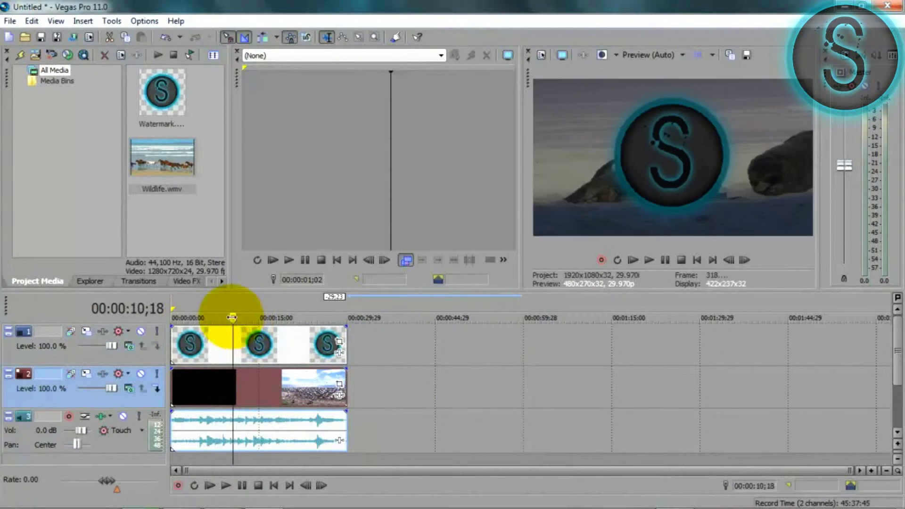
drag(229, 318, 221, 317)
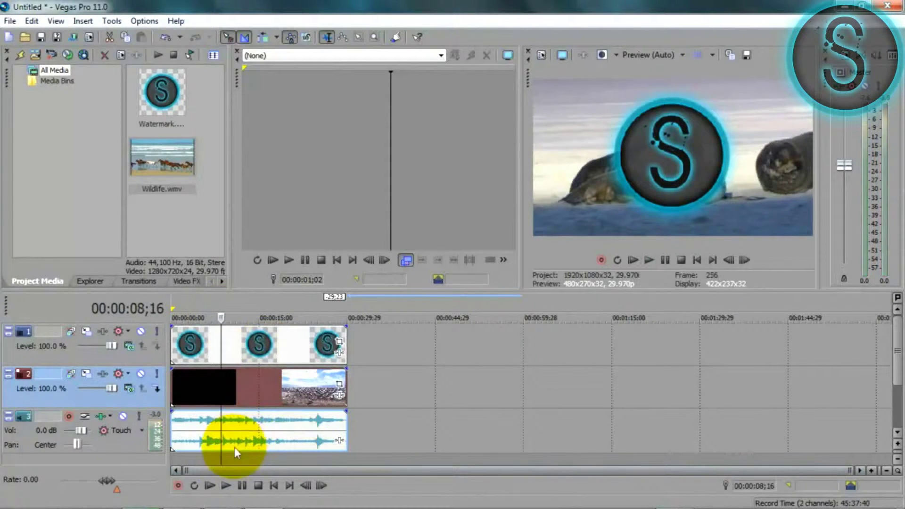
key(ctrl+Home)
mouse_move(465, 491)
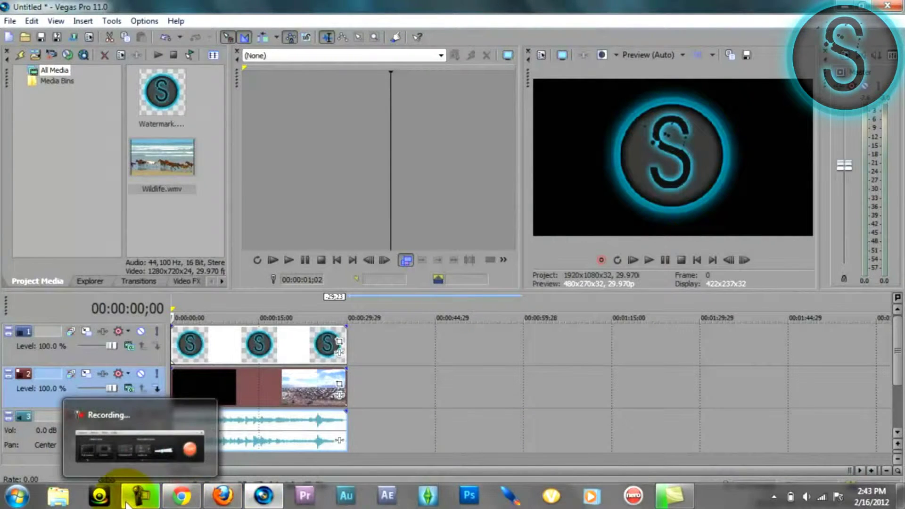
Step: Switch Debut's cursor effect from Highlight cursor to Show cursor
click(137, 495)
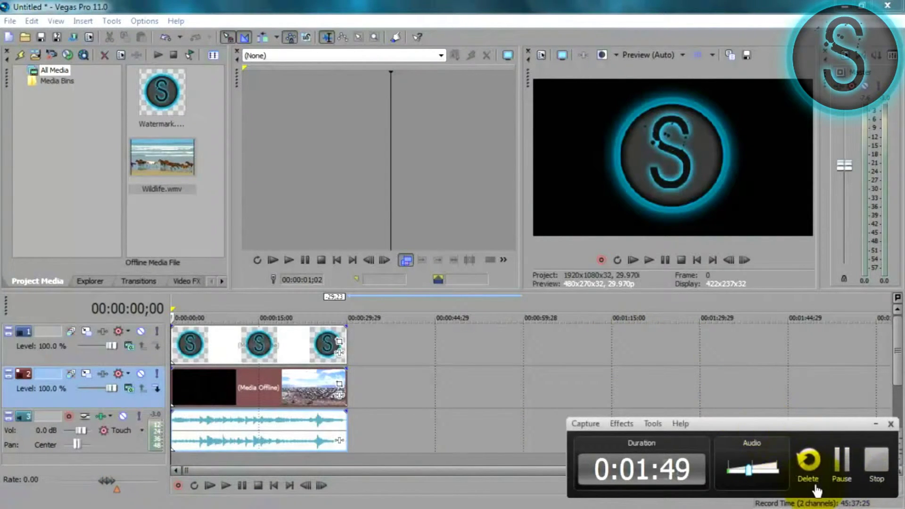
click(622, 423)
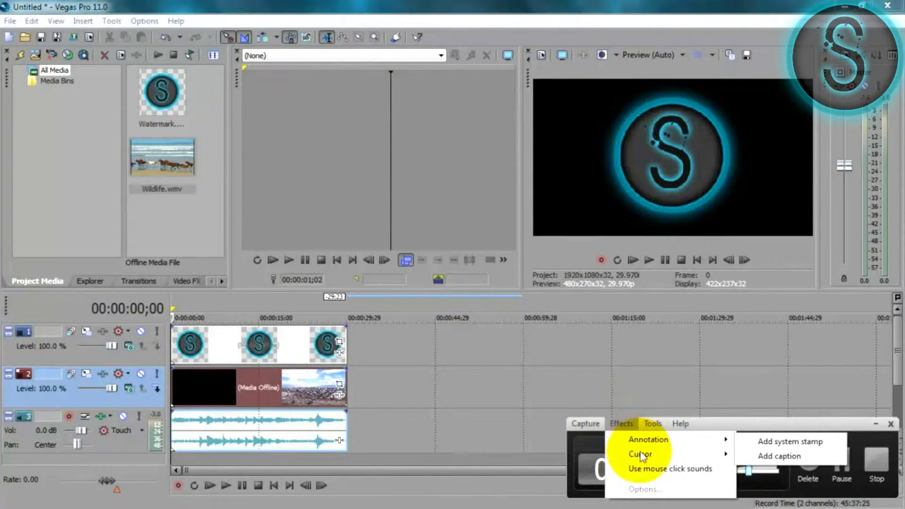
mouse_move(639, 455)
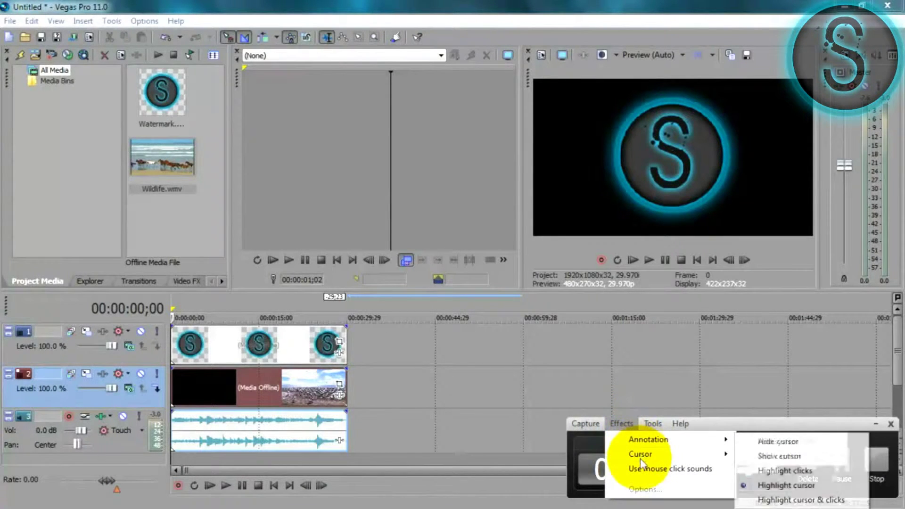
click(800, 457)
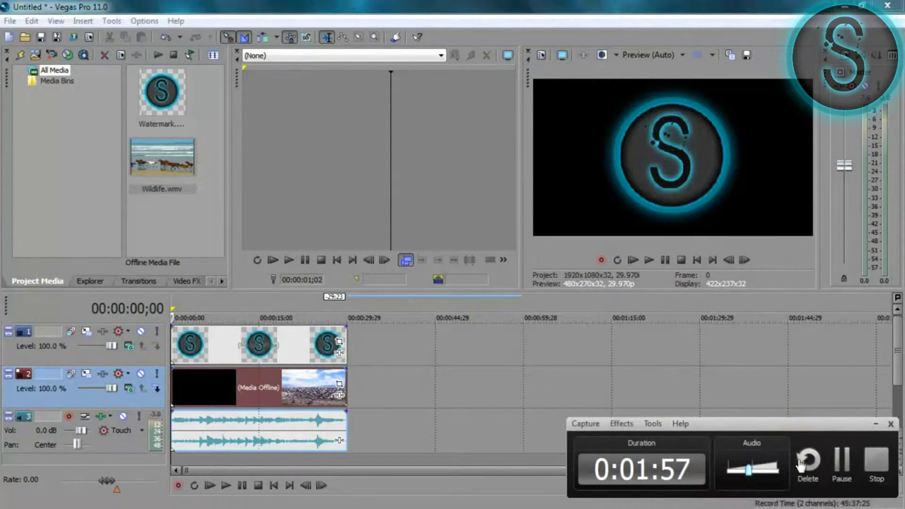
Step: Look through Debut's capture options
click(582, 426)
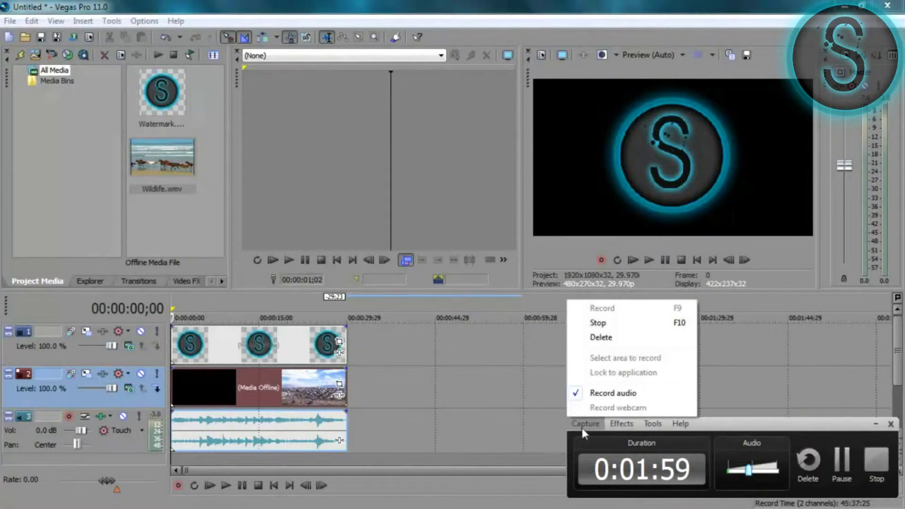
mouse_move(660, 425)
mouse_move(623, 422)
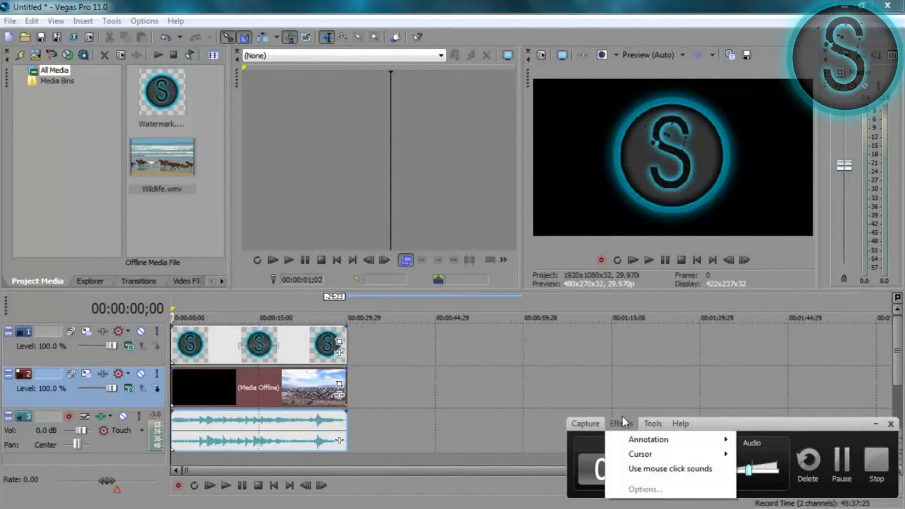
Step: Toggle Debut's click sounds, then open Event Pan/Crop on the watermark at 00:00:03;18
click(655, 471)
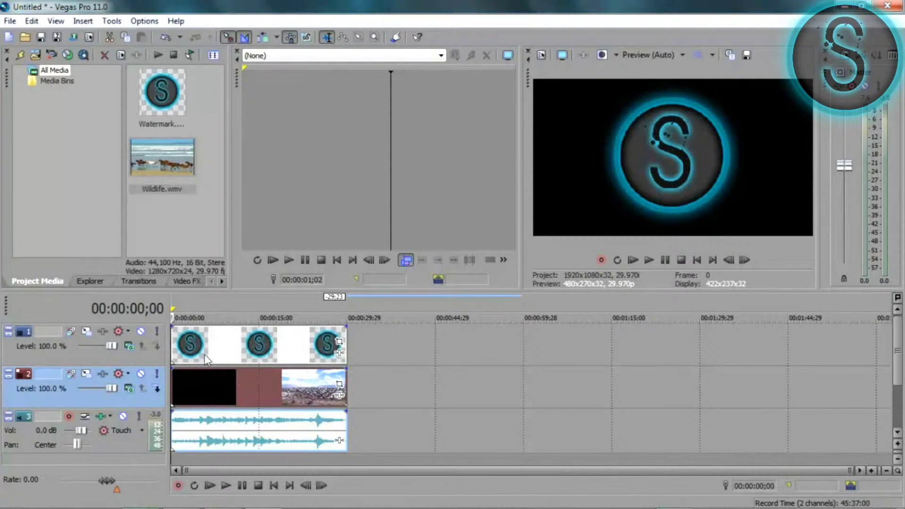
key(space)
key(space)
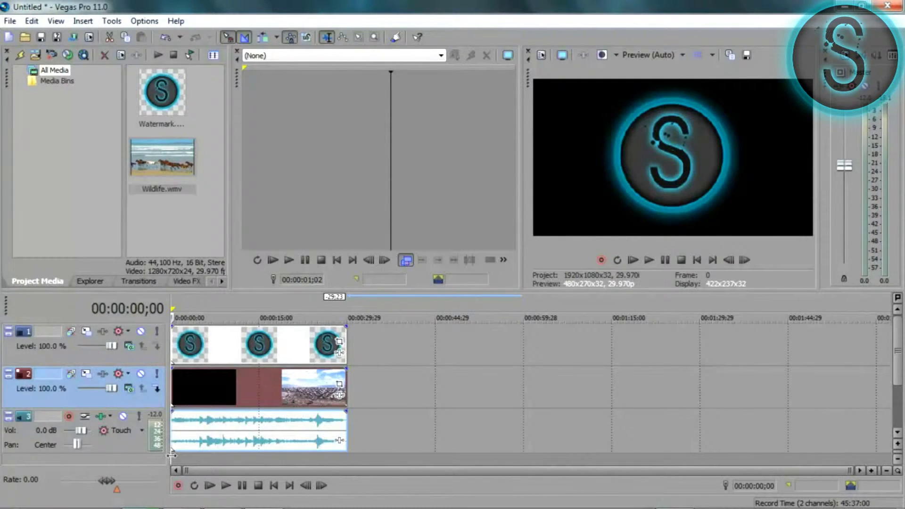
click(192, 452)
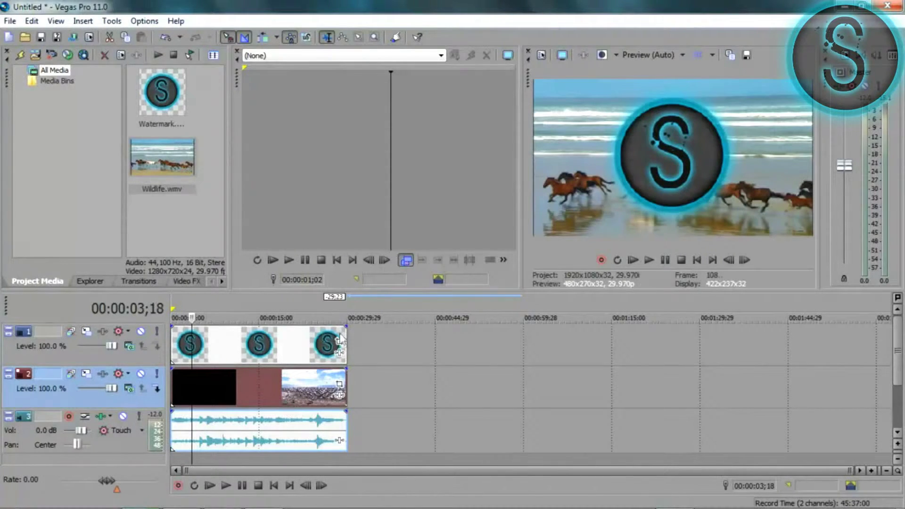
click(340, 347)
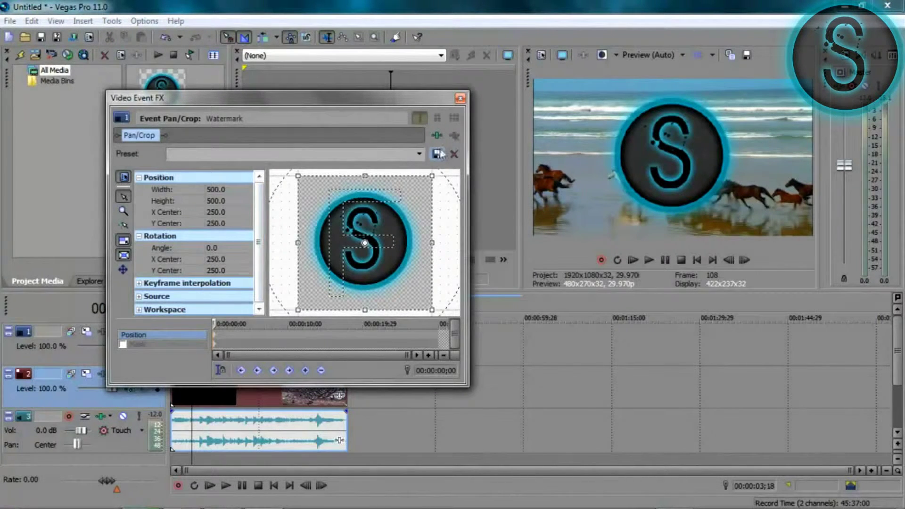
Step: Apply the 16:9 crop preset and enlarge the frame so a small logo sits top-right
click(420, 153)
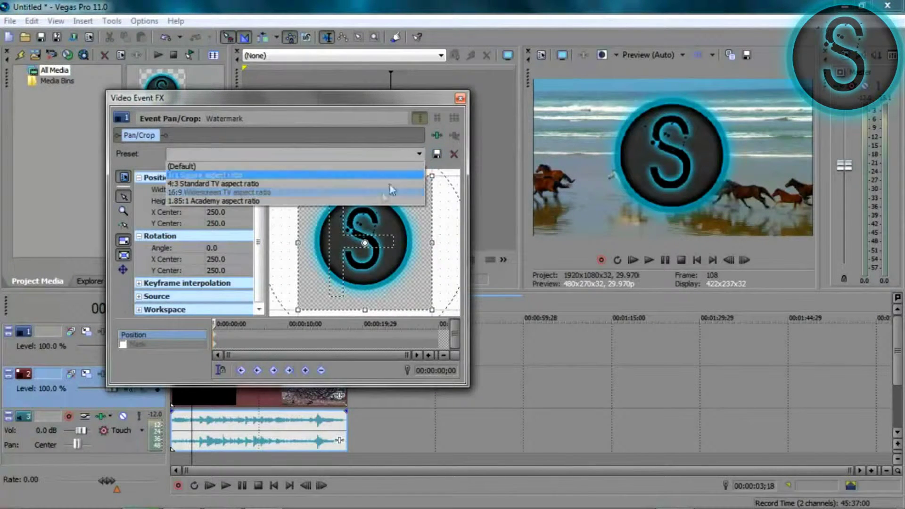
click(381, 193)
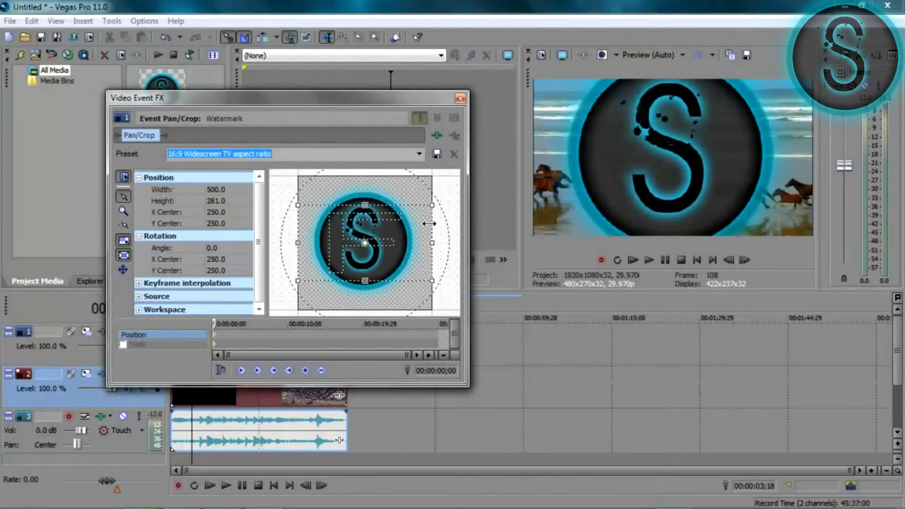
drag(428, 223, 830, 224)
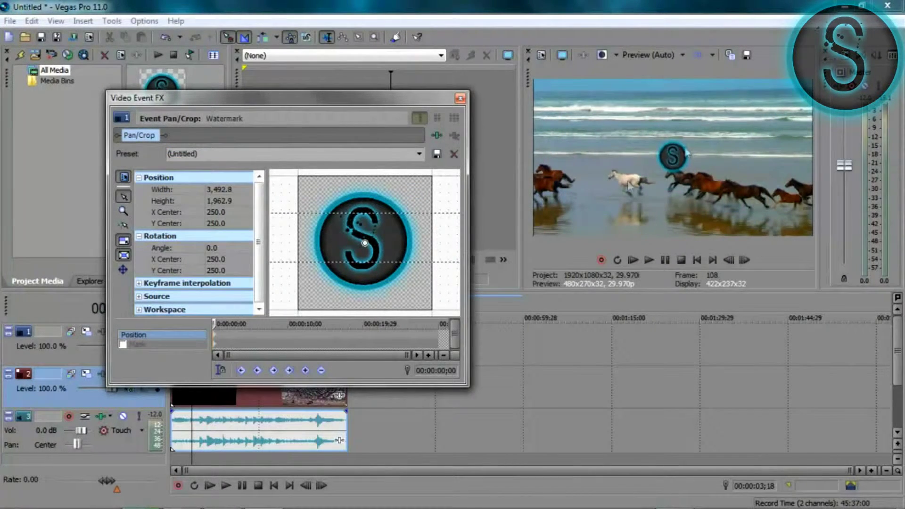
drag(415, 225, 234, 315)
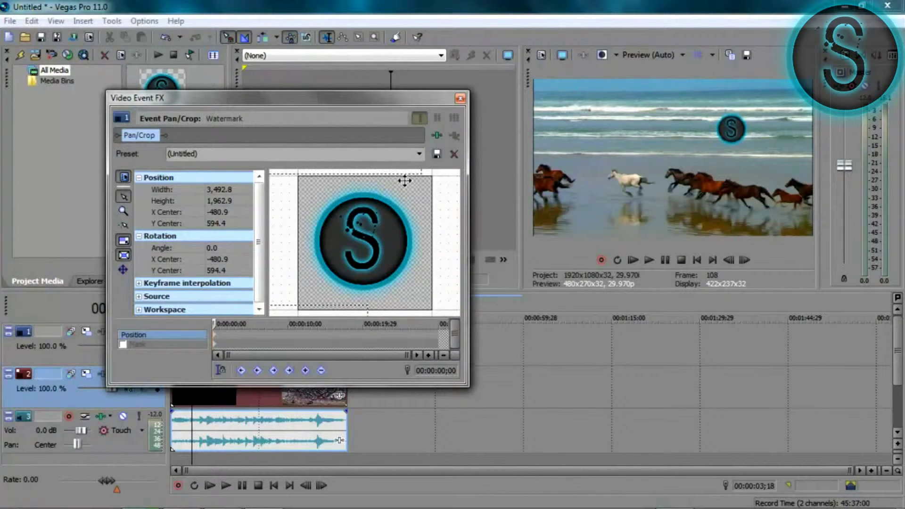
drag(405, 180, 283, 217)
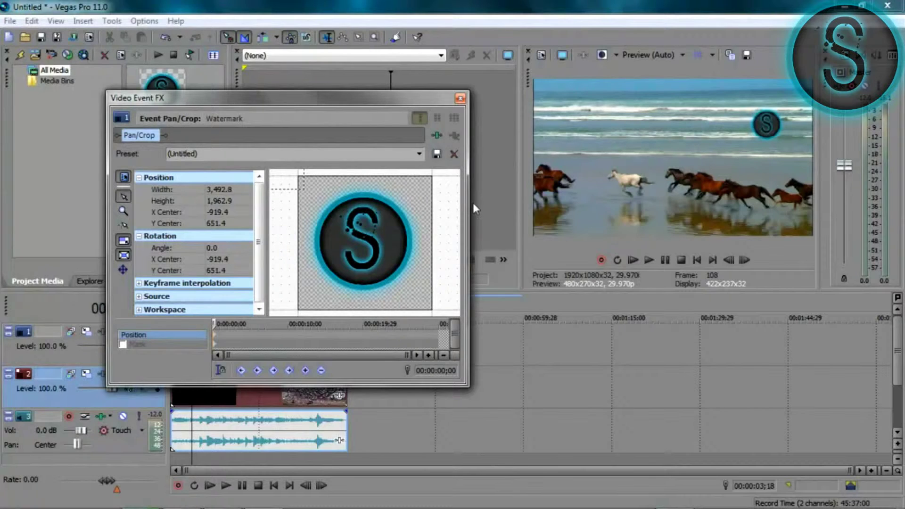
drag(424, 208, 293, 229)
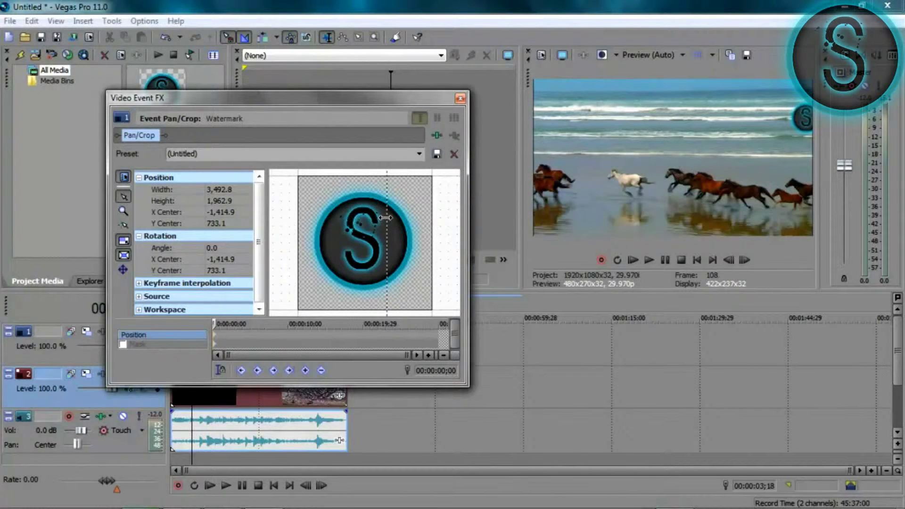
drag(385, 217, 336, 227)
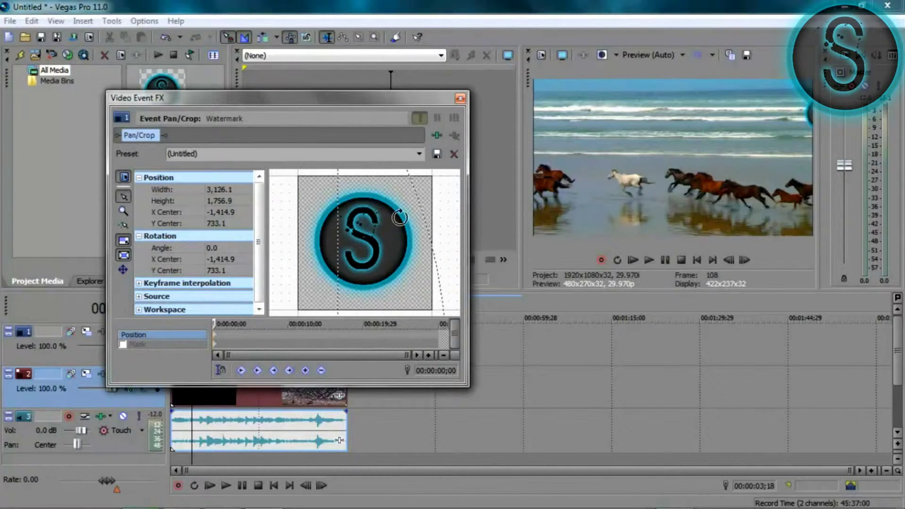
drag(325, 221, 403, 272)
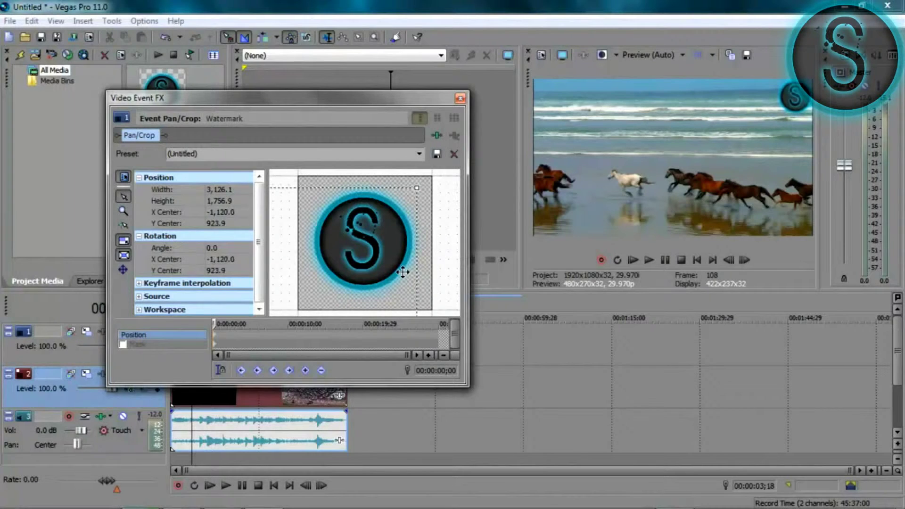
click(464, 99)
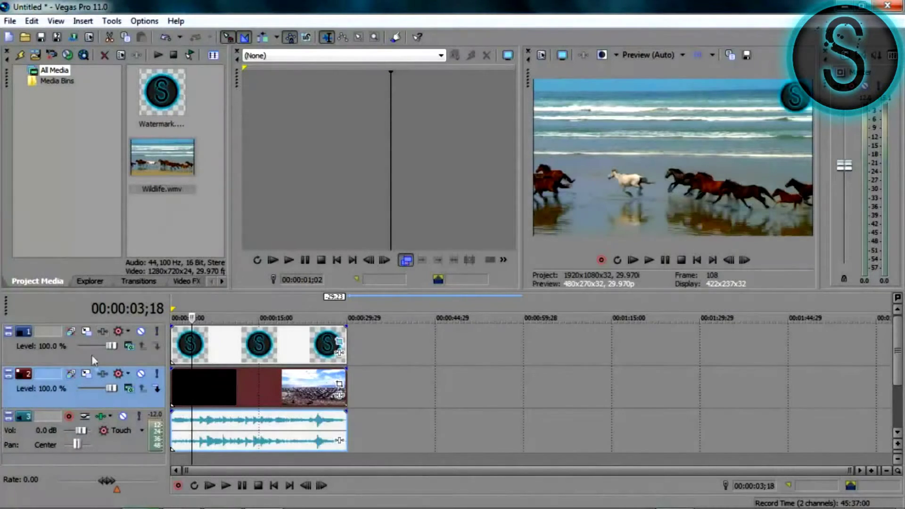
Step: Lower track 1's level to 62.7 % and play back to check the fainter watermark
mouse_move(112, 347)
mouse_down()
mouse_move(92, 347)
mouse_move(100, 346)
mouse_up()
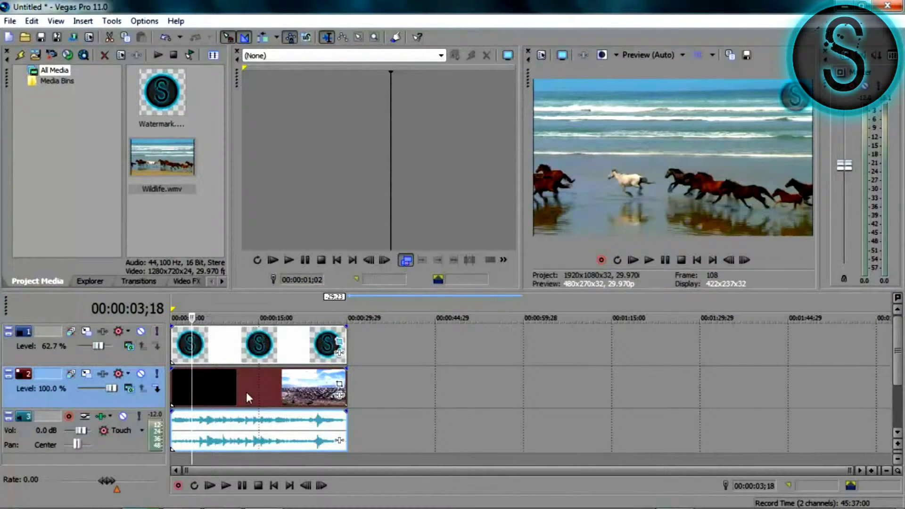
key(space)
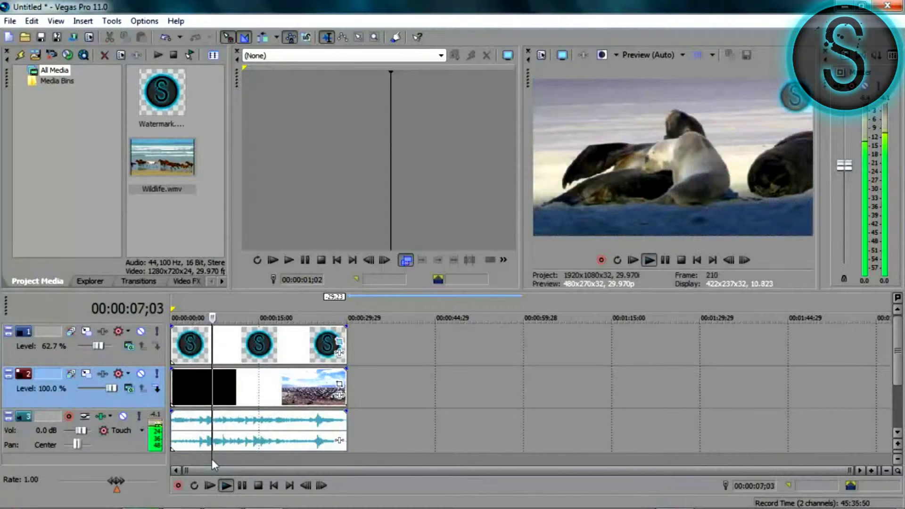
Step: Select every event and split the watermark, video and audio tracks at 00:00:01;17
key(space)
click(196, 455)
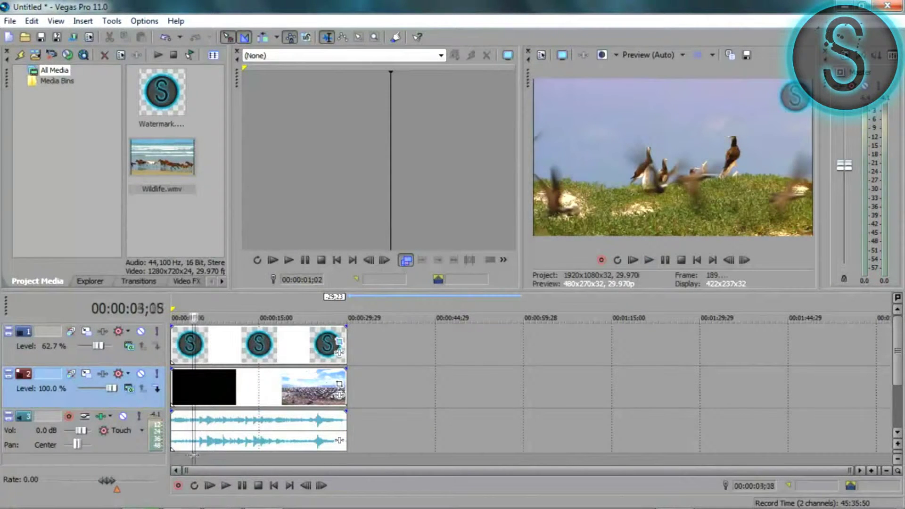
drag(194, 455, 178, 455)
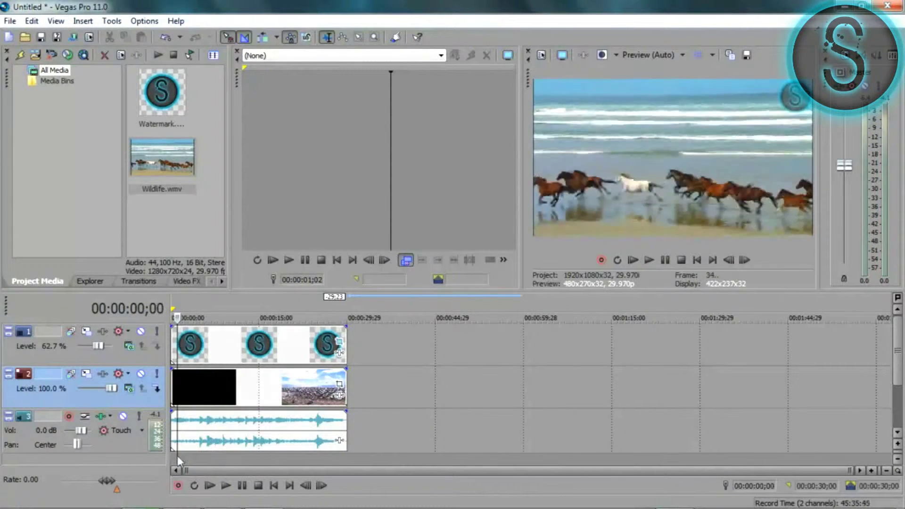
key(ctrl+a)
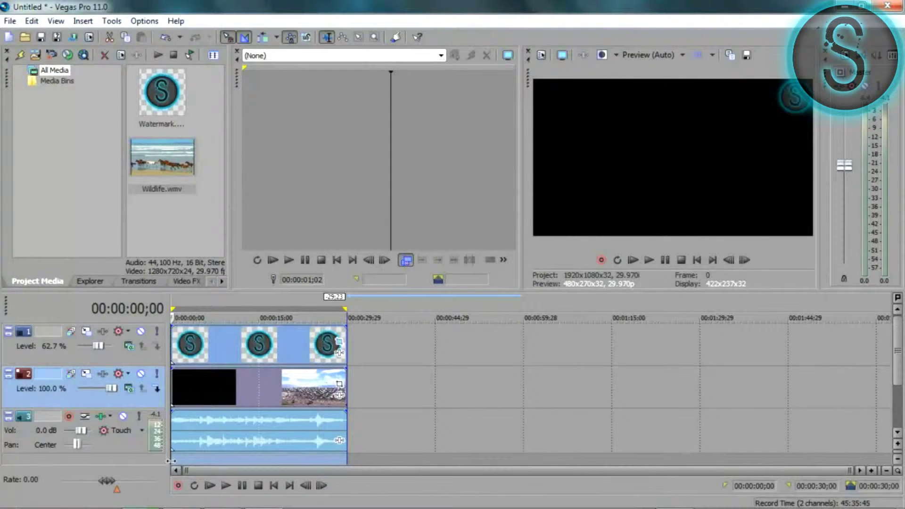
drag(171, 461, 180, 458)
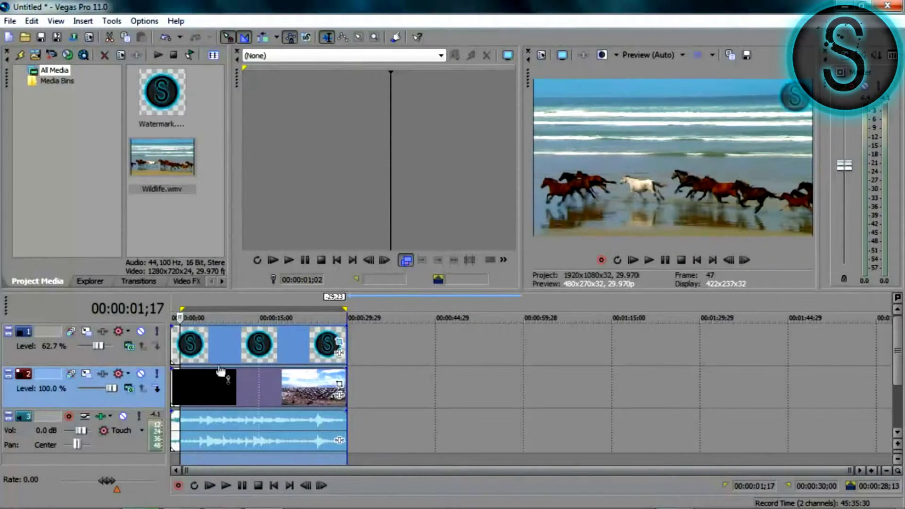
key(s)
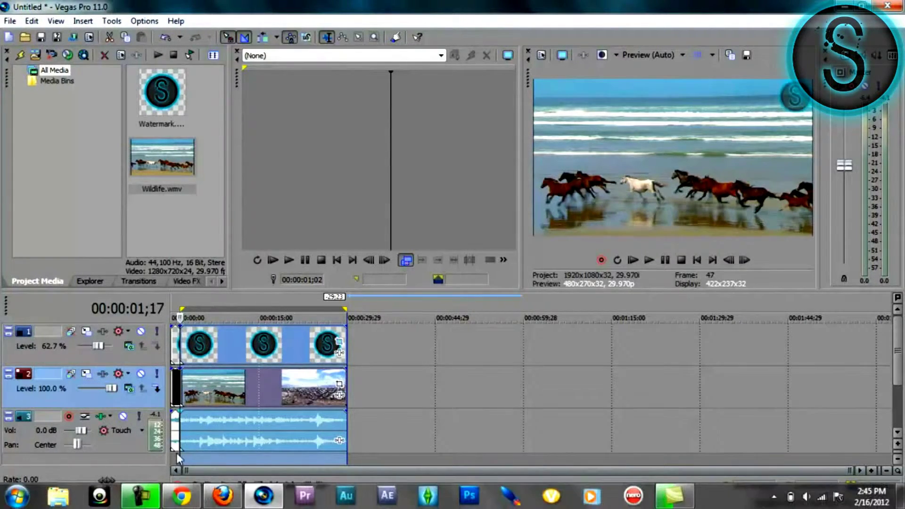
Step: Trim the audio event's start and move the watermark and video events later
mouse_move(180, 452)
mouse_down()
mouse_move(243, 444)
mouse_move(193, 453)
mouse_up()
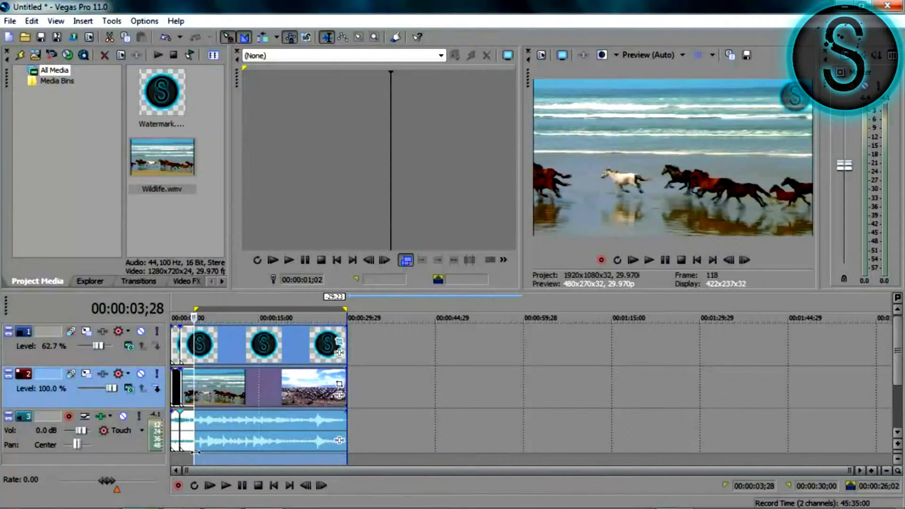
drag(194, 453, 193, 452)
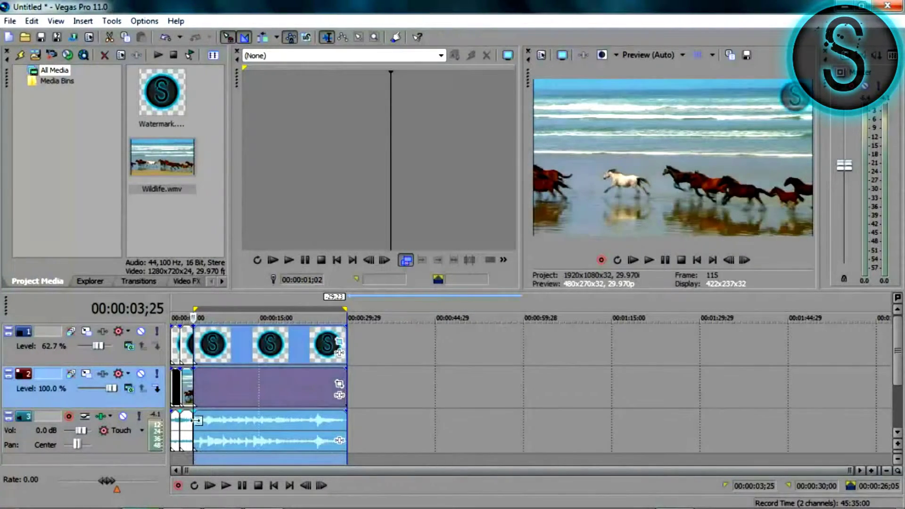
drag(239, 363, 298, 364)
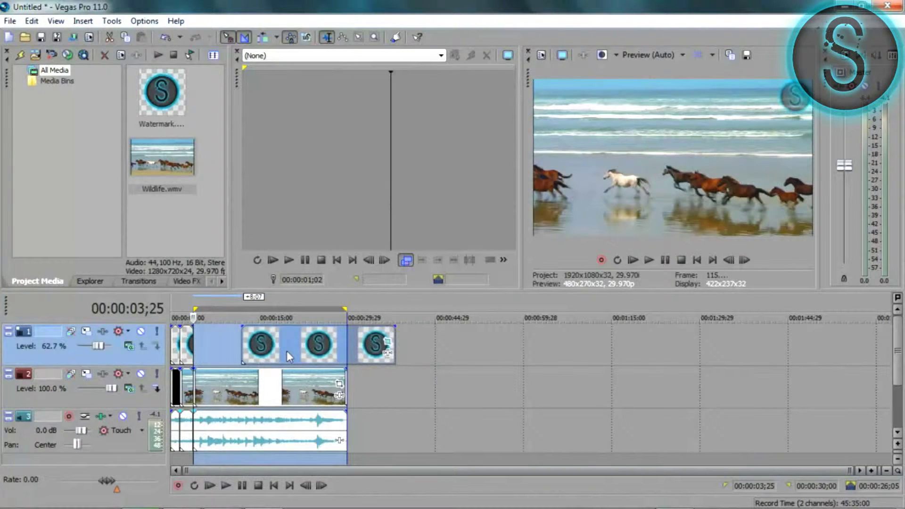
drag(245, 397, 335, 397)
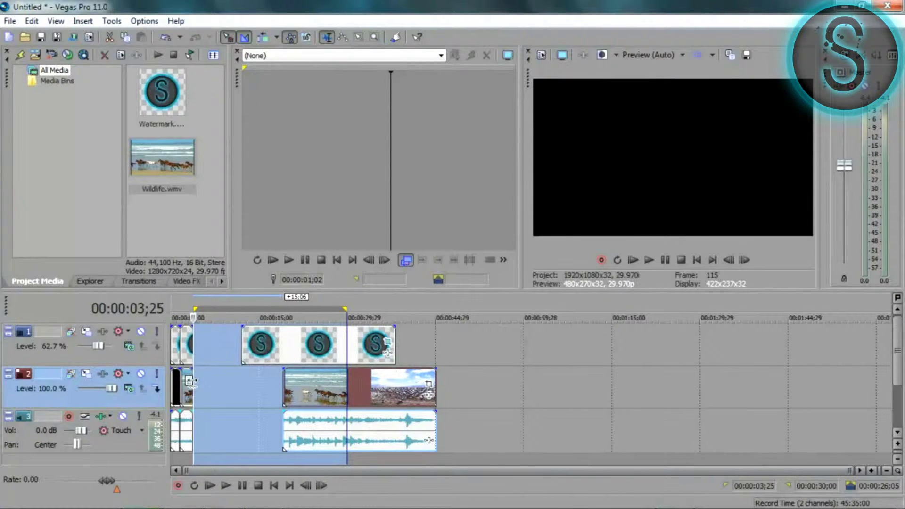
Step: Extend the short clips, slide the horses and birds clips left, and start the loop region at 0
drag(191, 380, 220, 391)
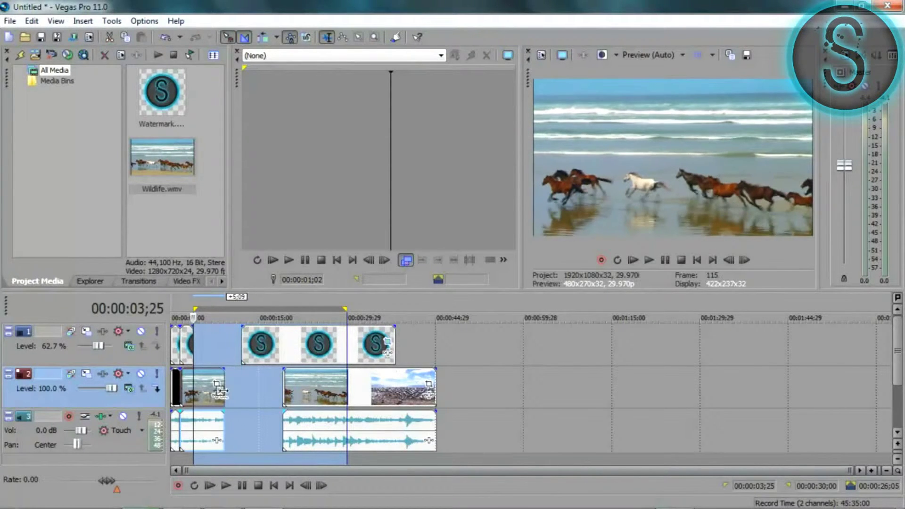
drag(193, 345, 283, 366)
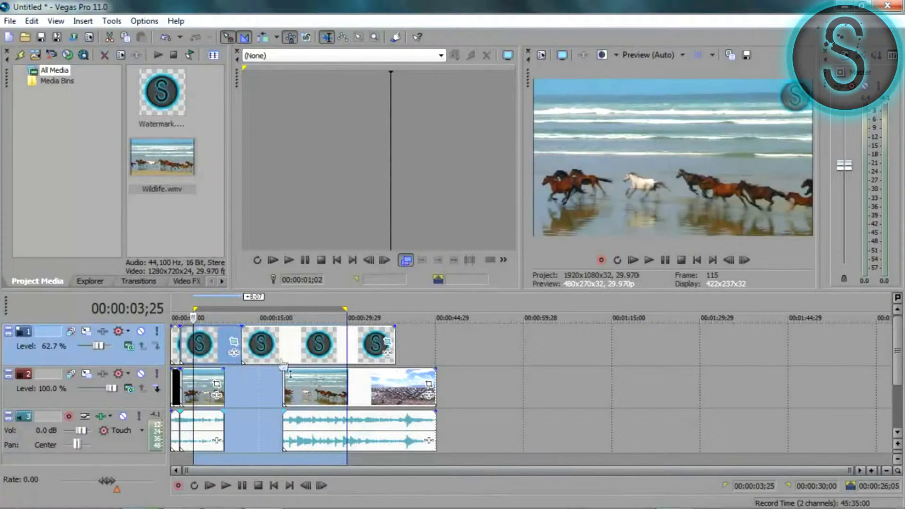
drag(355, 397, 297, 394)
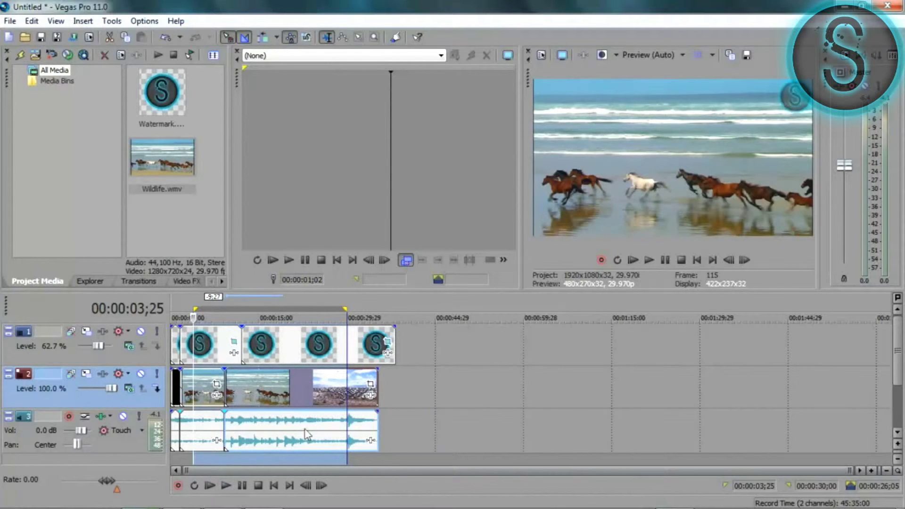
drag(191, 455, 165, 451)
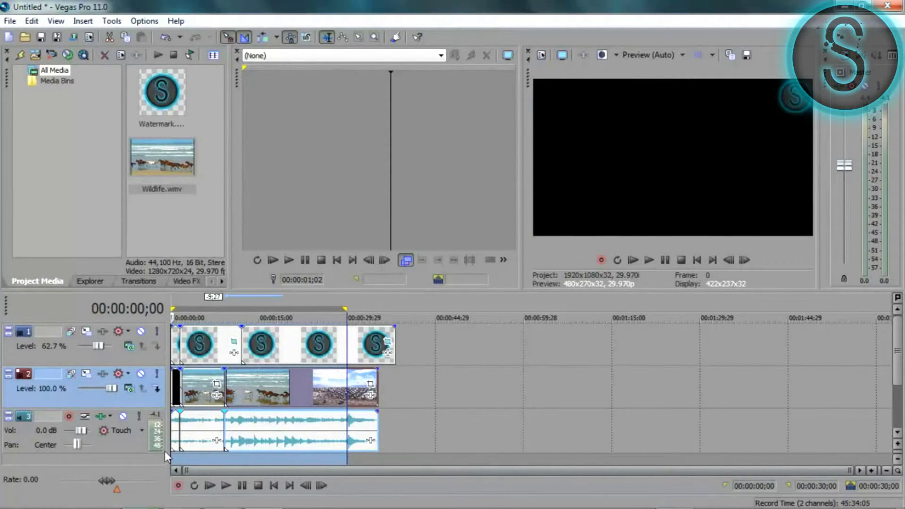
key(space)
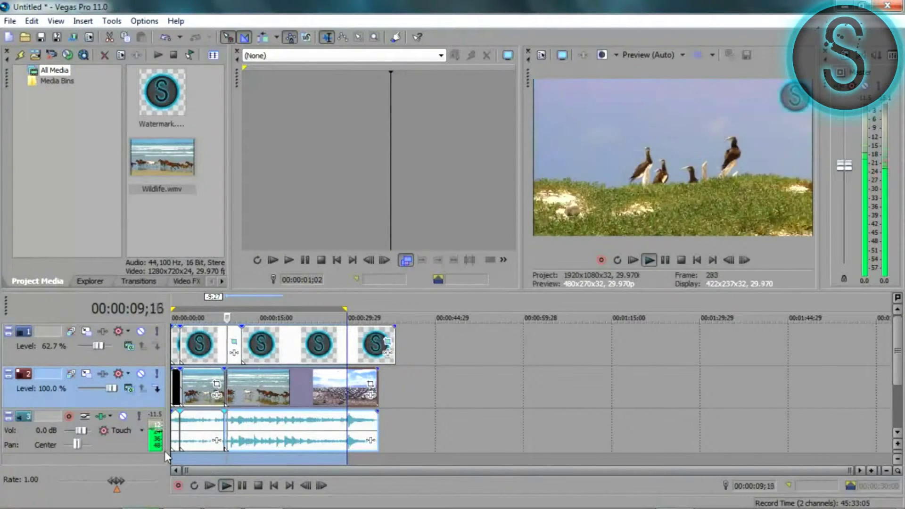
key(space)
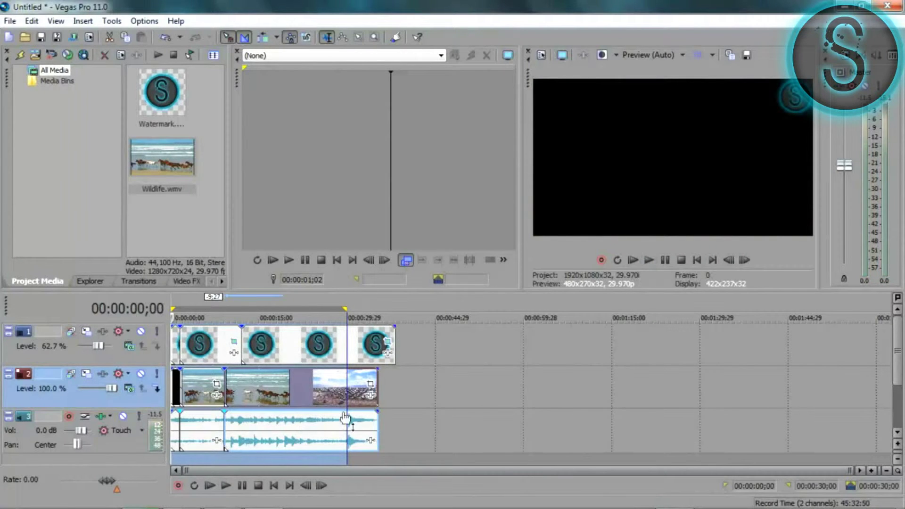
drag(259, 462, 289, 449)
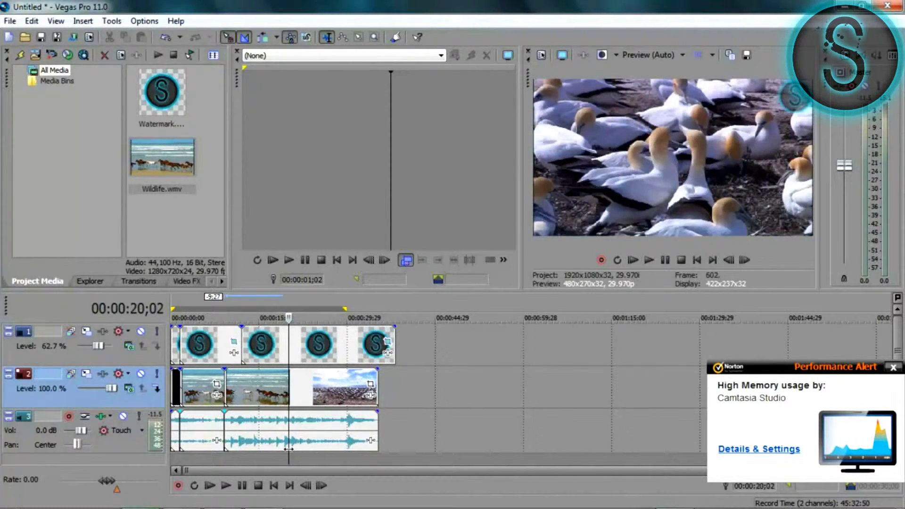
Step: Split at 20;02, trim the clip before the gannets, rejoin them, and end the watermark with the video
key(s)
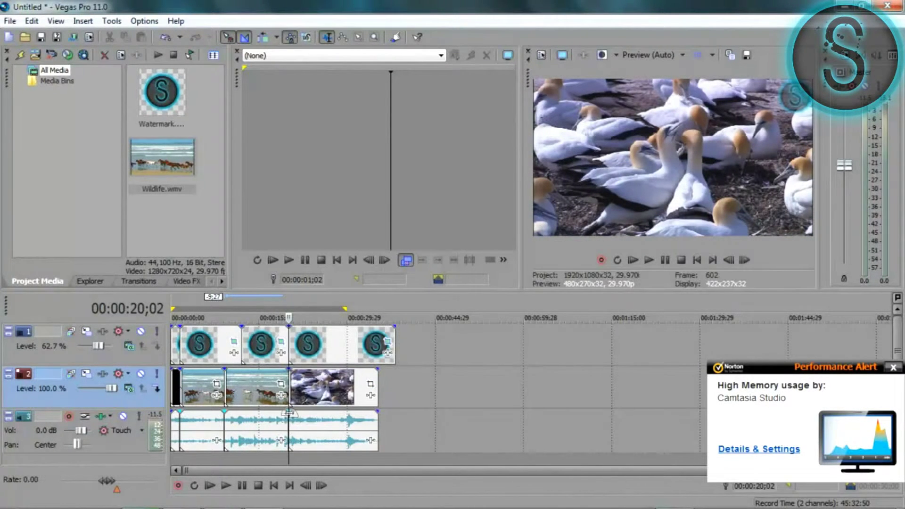
drag(349, 405, 498, 403)
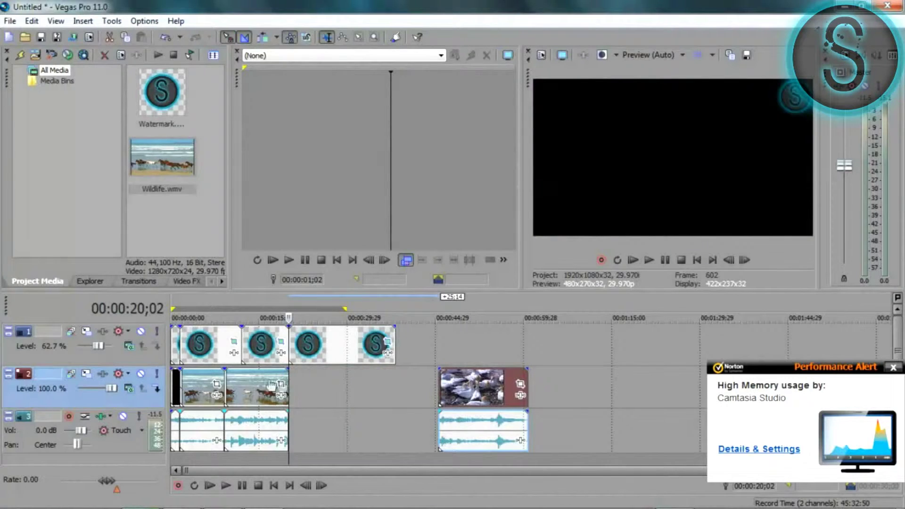
drag(285, 382, 261, 379)
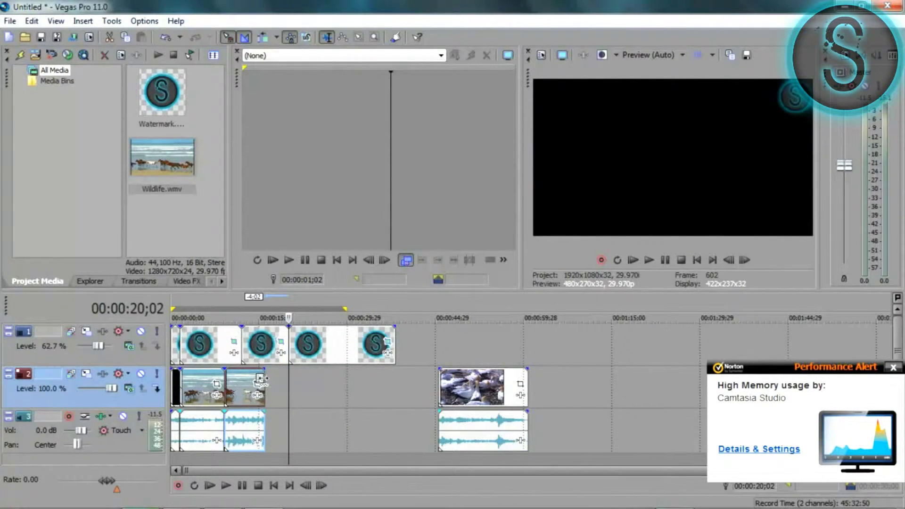
drag(464, 406, 305, 378)
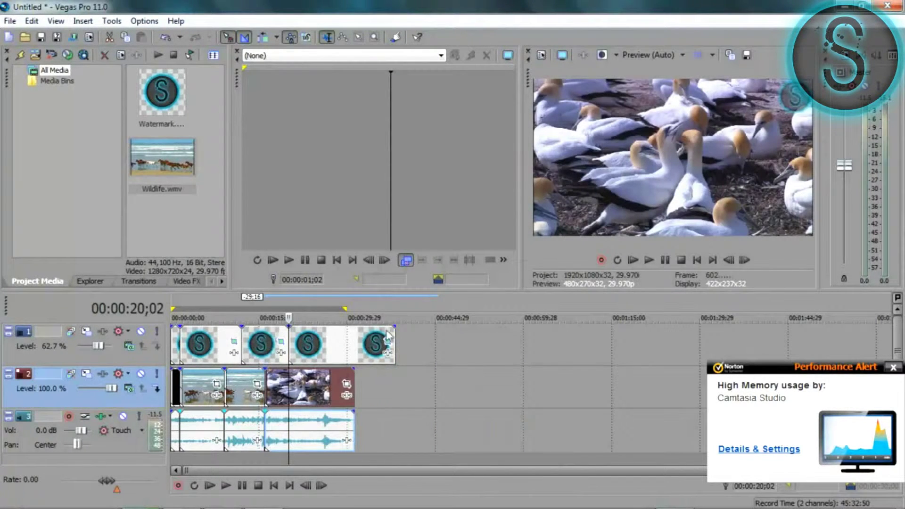
drag(394, 334, 355, 333)
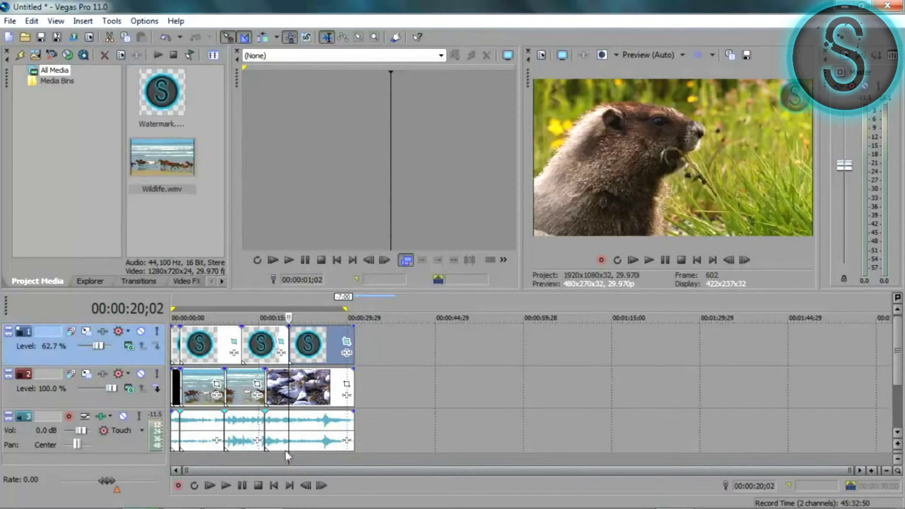
Step: Preview the edit from the start, then move the gannets clip far to the right
key(ctrl+Home)
key(space)
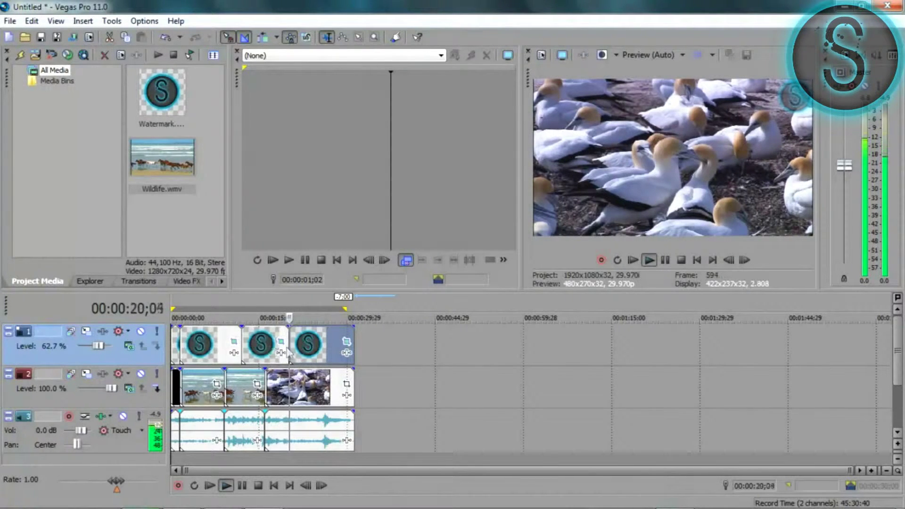
key(space)
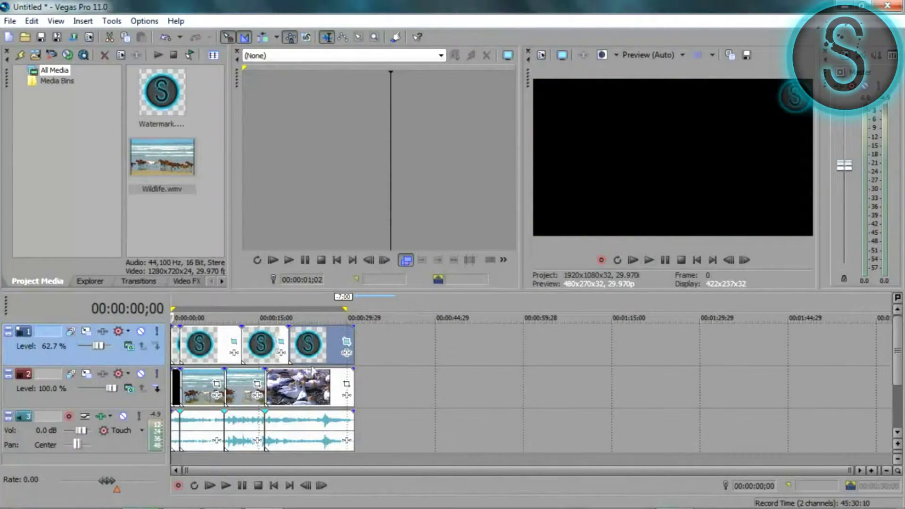
drag(309, 370, 505, 384)
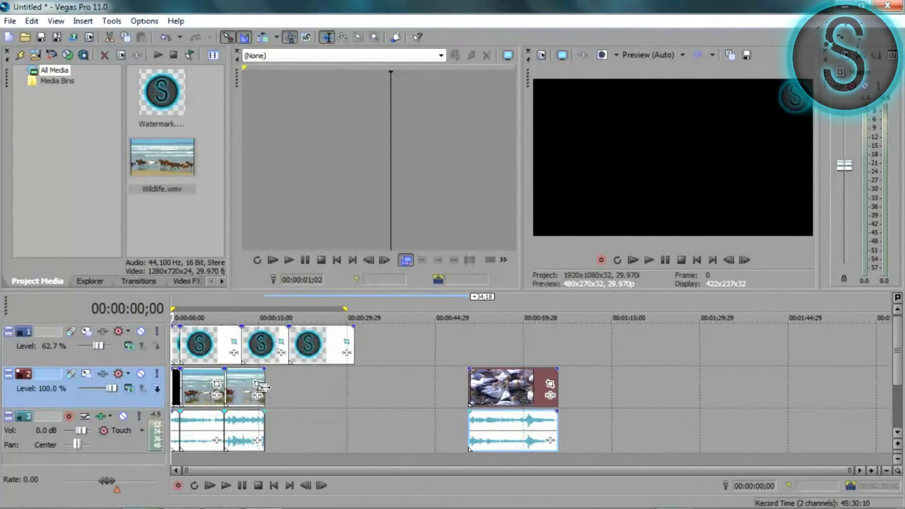
Step: Lengthen the horses clip and overlap the gannets clip onto it for a 2:11 crossfade, then play it
drag(261, 387, 299, 398)
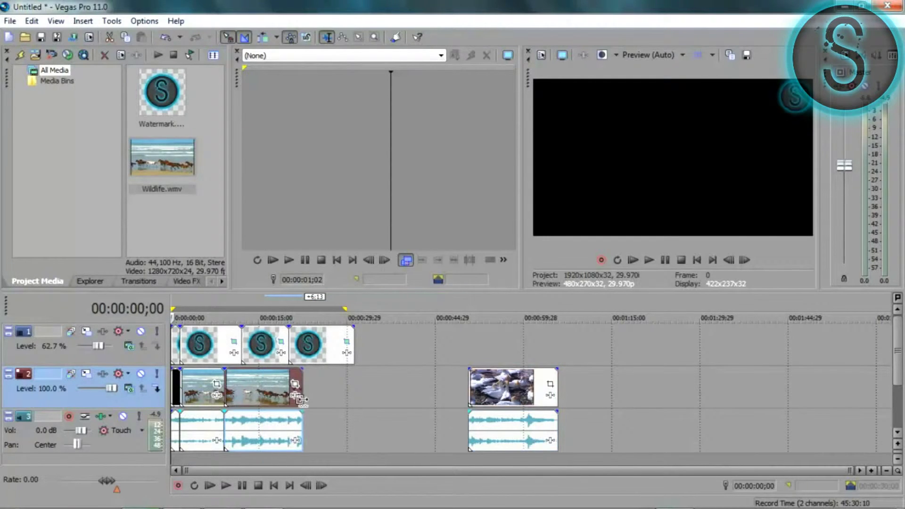
drag(490, 389, 327, 385)
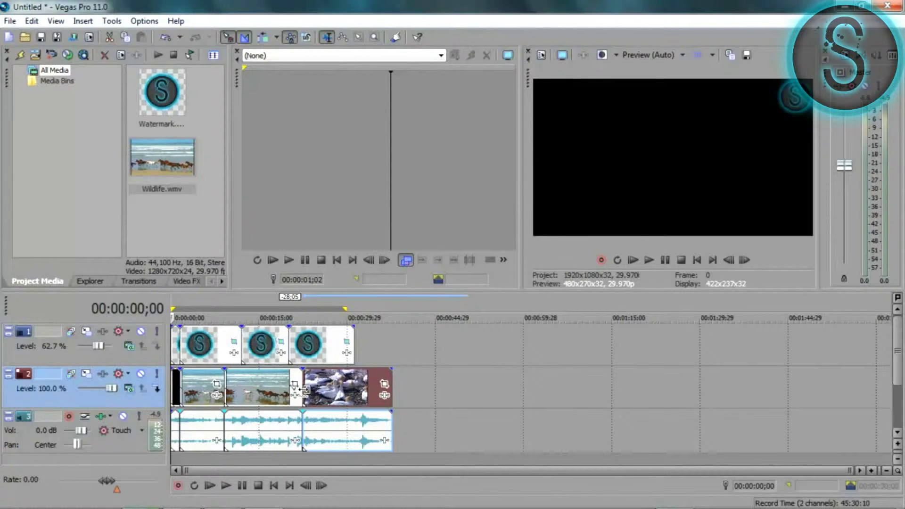
drag(305, 389, 292, 387)
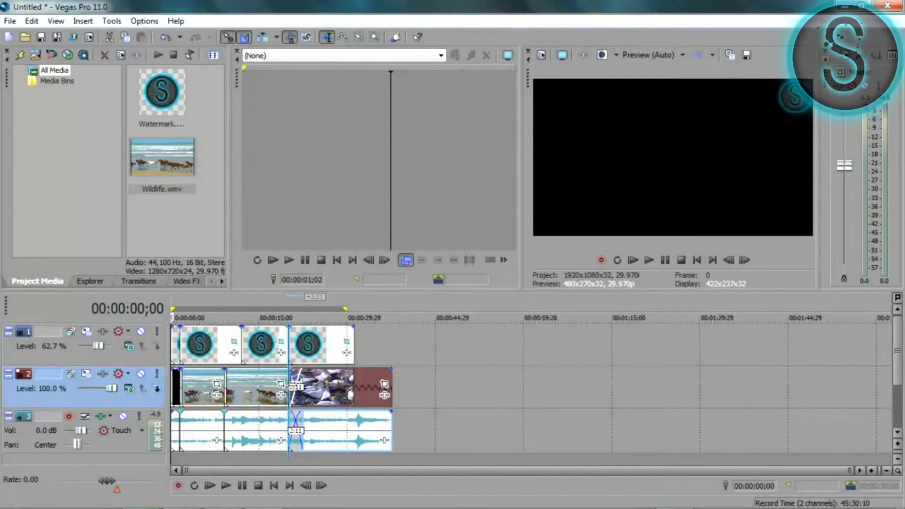
drag(295, 385, 295, 385)
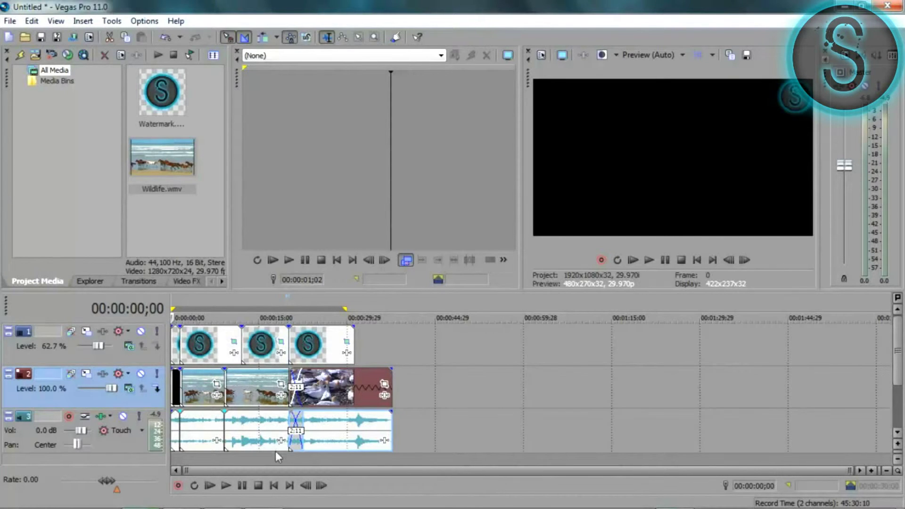
key(space)
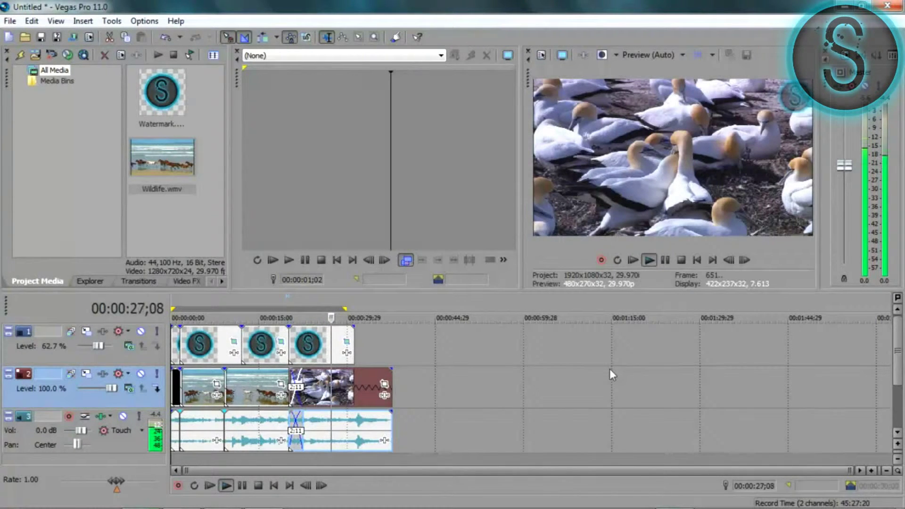
Step: Stop playback and slide the gannets clip right, out of the crossfade overlap
key(space)
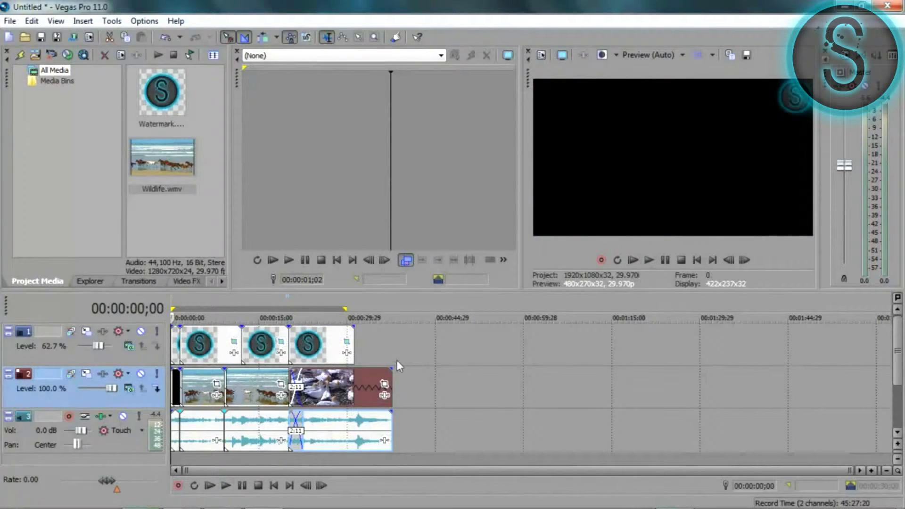
mouse_move(324, 384)
mouse_down()
mouse_move(414, 386)
mouse_move(339, 391)
mouse_up()
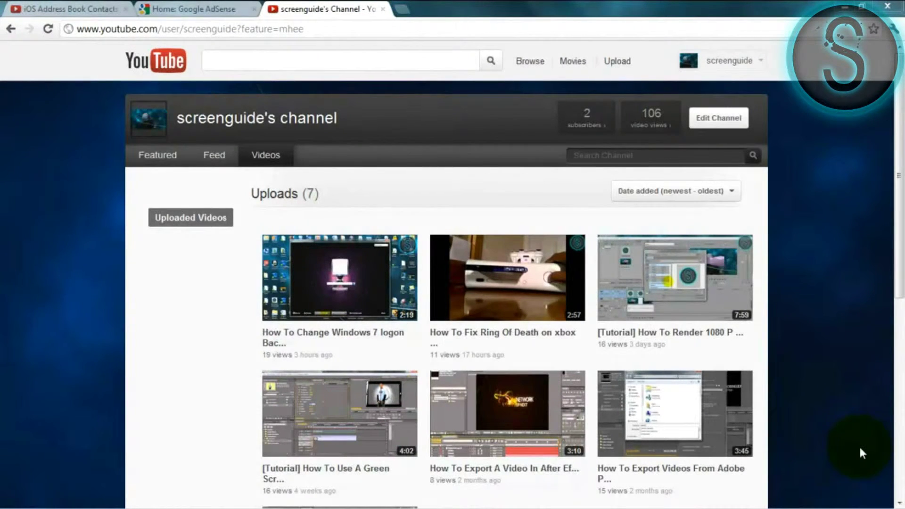
Step: Open Video Manager from the screenguide account menu to list all 8 uploads
click(899, 148)
mouse_move(901, 150)
mouse_down()
mouse_move(902, 256)
mouse_move(900, 161)
mouse_up()
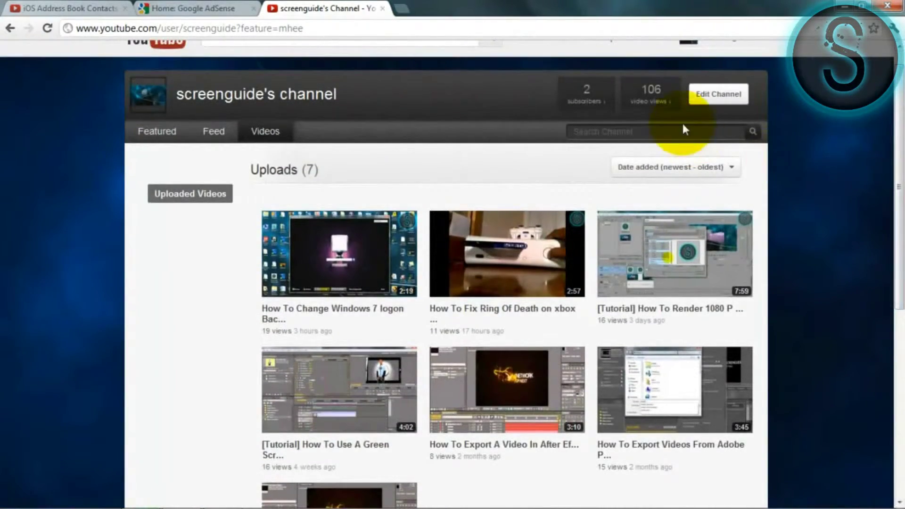
mouse_move(898, 85)
mouse_down()
mouse_move(898, 71)
mouse_move(898, 113)
mouse_move(898, 99)
mouse_up()
click(725, 66)
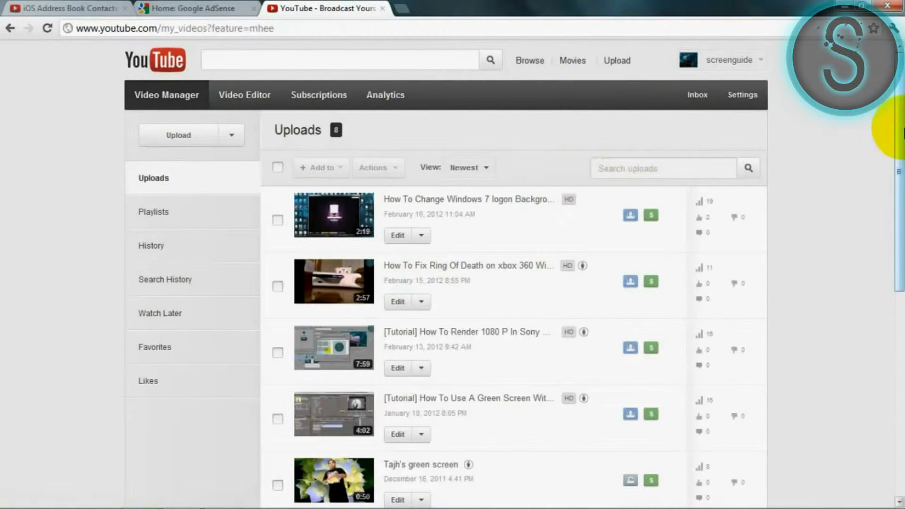
Step: Set the Windows 7 logon Background video to Do not Monetize and save the change
scroll(899, 128, down, 1)
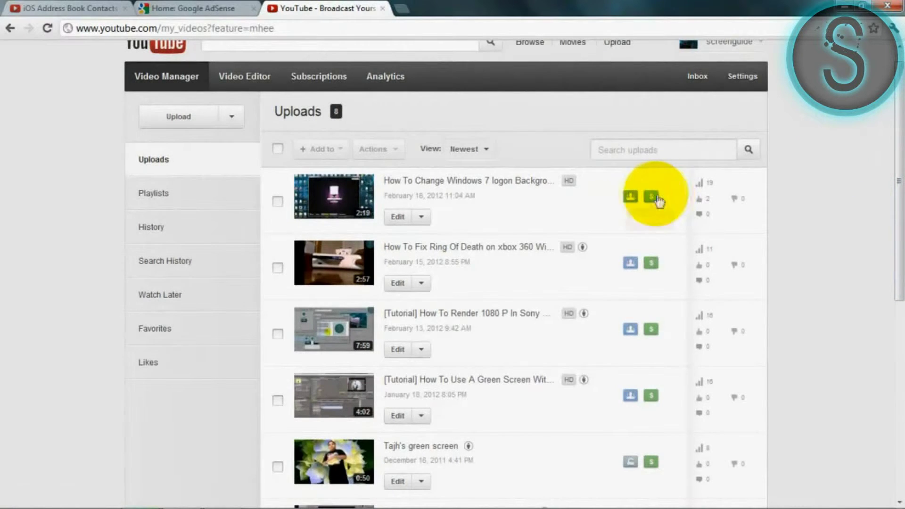
click(658, 200)
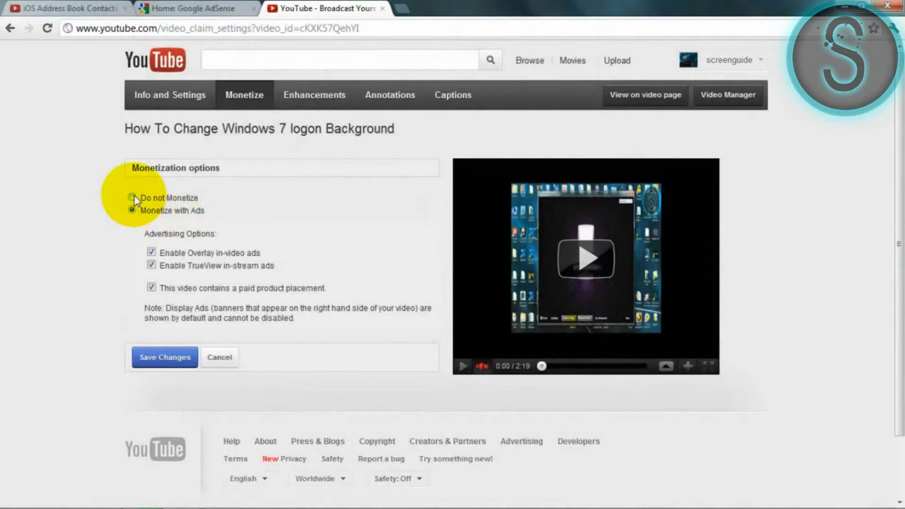
click(133, 198)
click(150, 249)
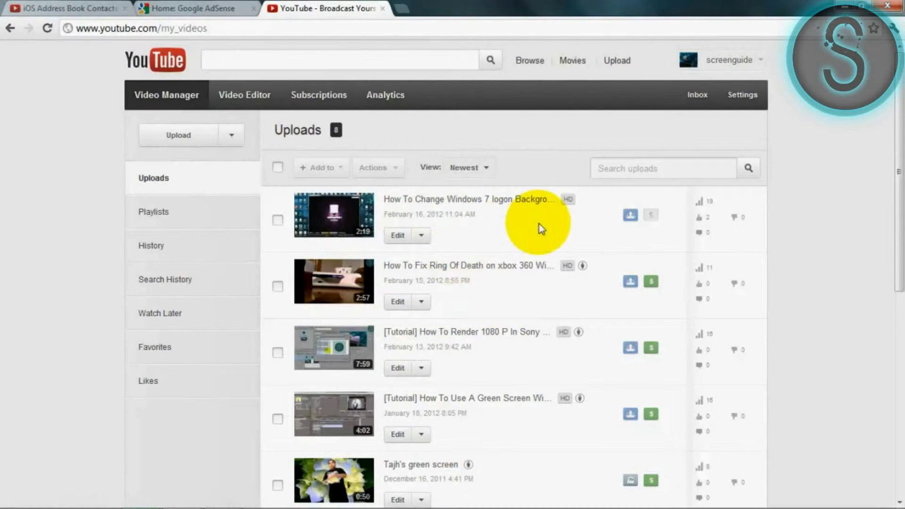
Step: Choose Monetize with Ads, tick software visuals, describe it as 'login screen changer', and save
click(650, 217)
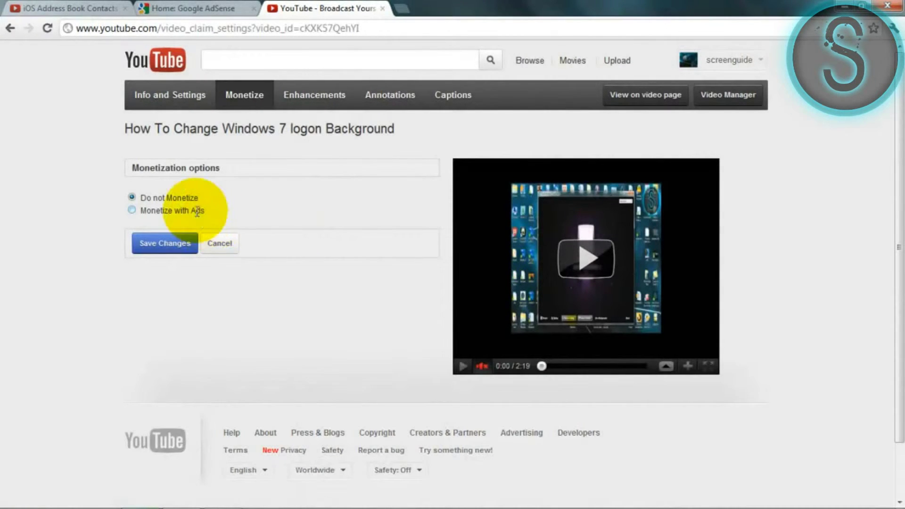
click(198, 211)
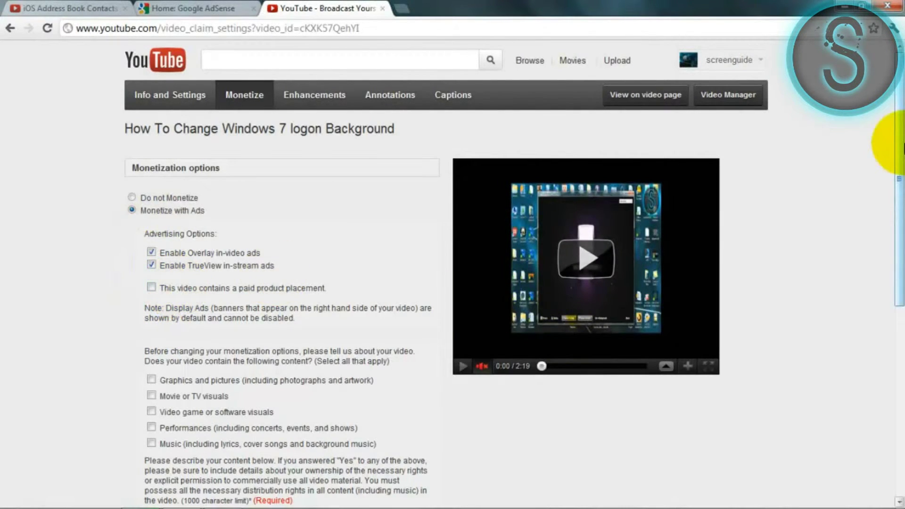
drag(899, 202, 899, 227)
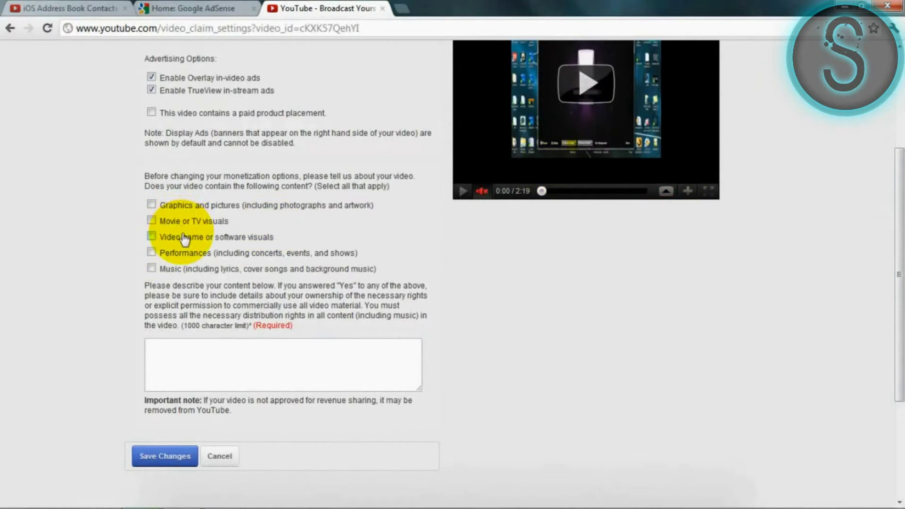
click(151, 236)
click(240, 363)
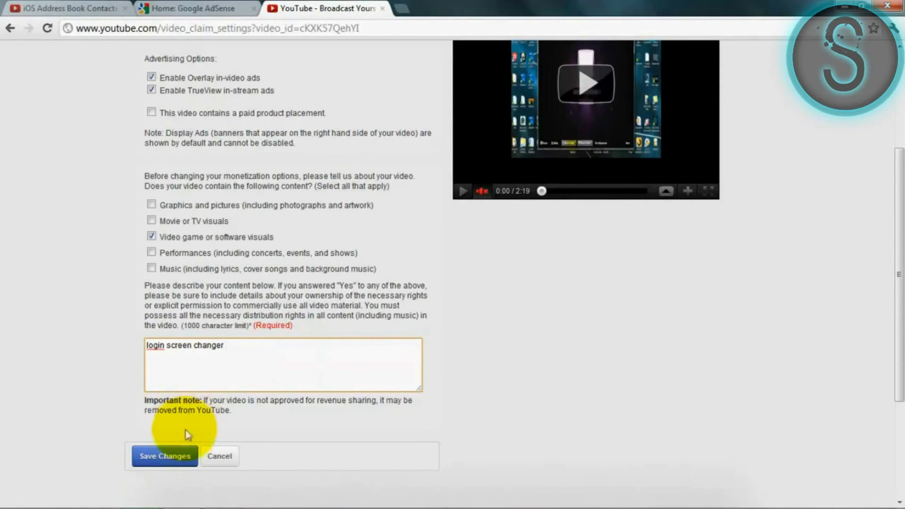
click(180, 455)
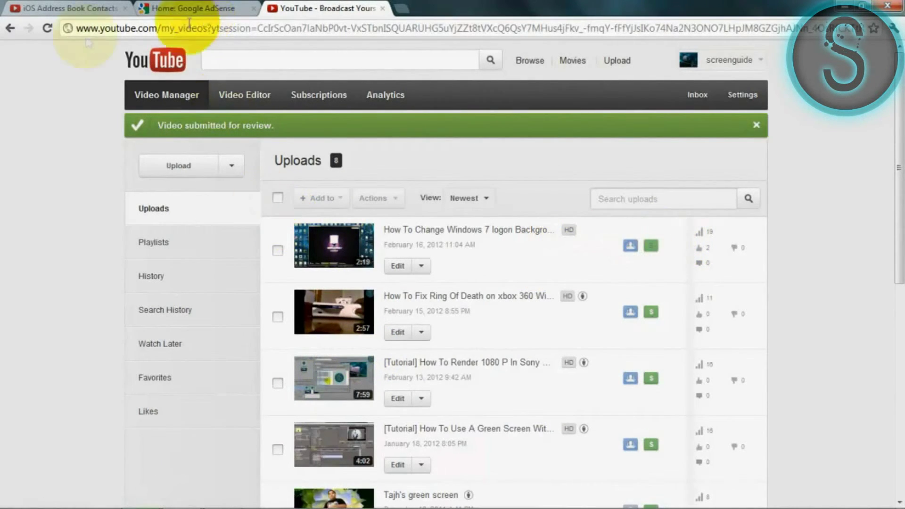
Step: Reload the Video Manager page until the Windows 7 logon video shows as monetized
click(49, 28)
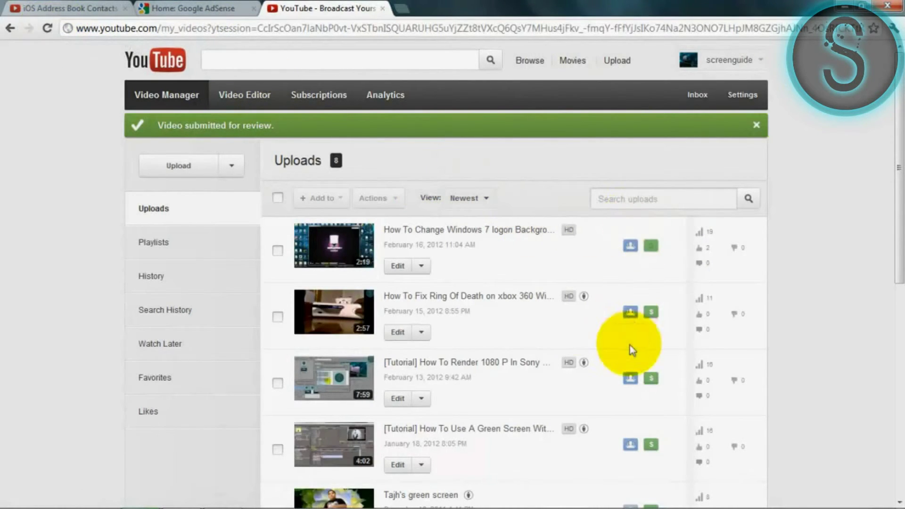
click(47, 28)
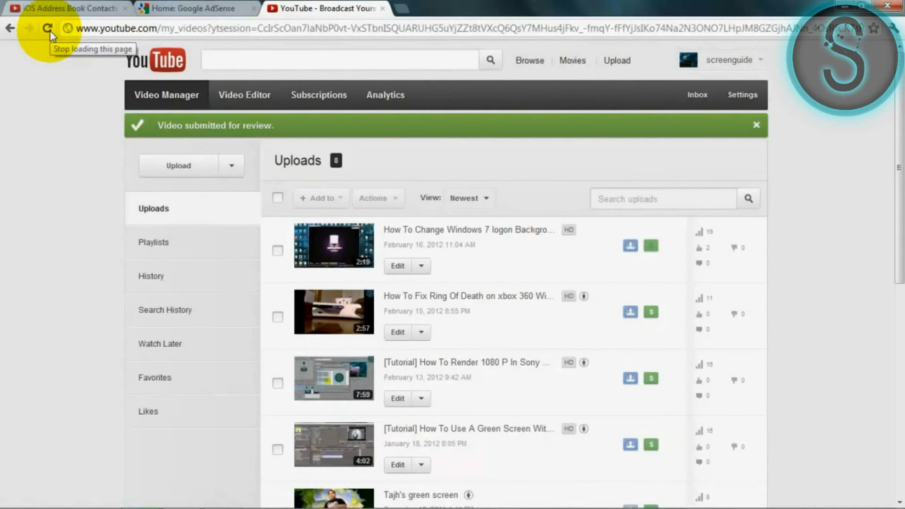
click(47, 29)
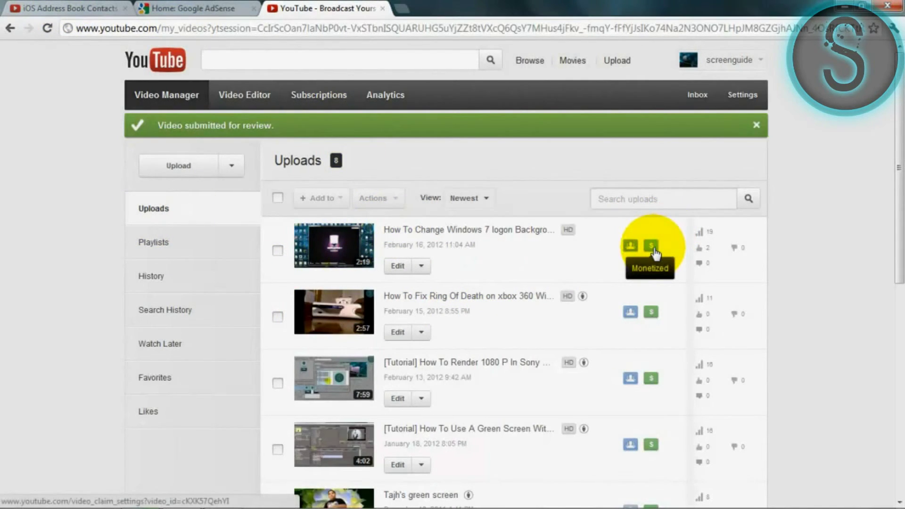
Step: Open the Windows 7 logon video, turn the volume up, skip the Act of Valor ad, and pause
click(499, 234)
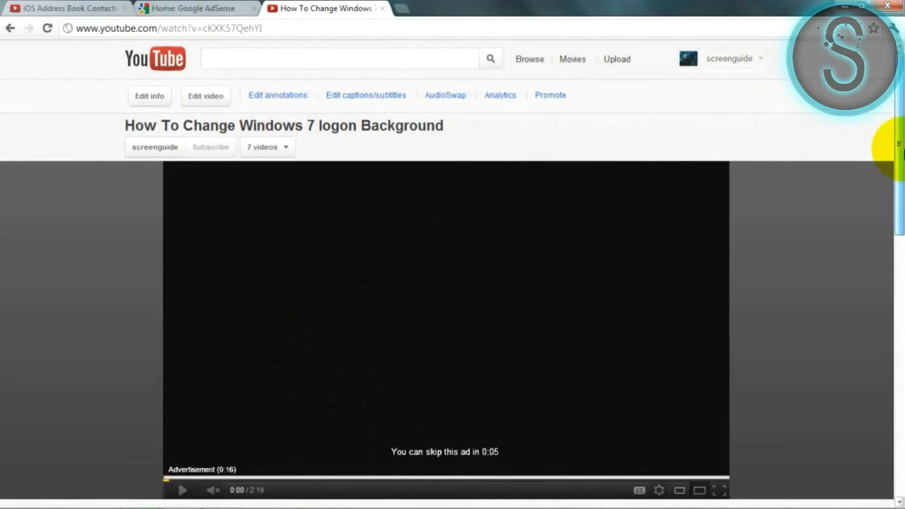
drag(898, 142, 899, 165)
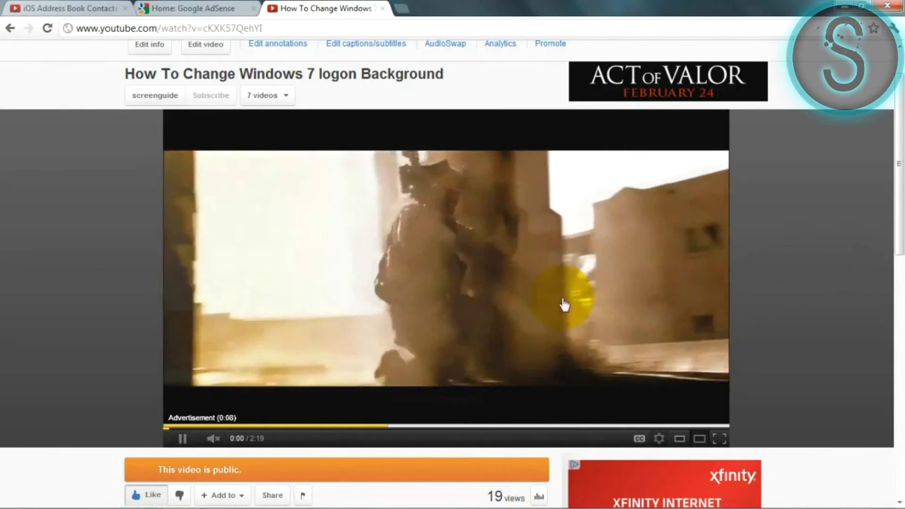
mouse_move(212, 441)
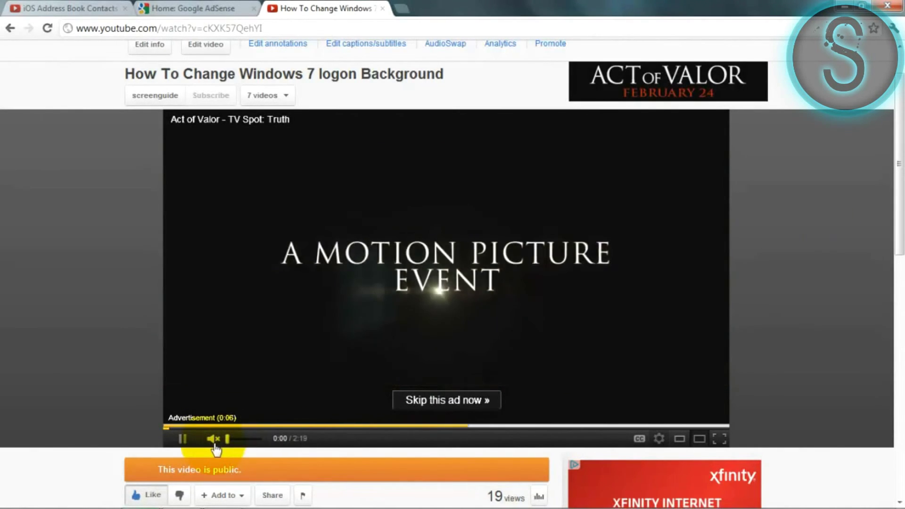
drag(226, 440, 289, 446)
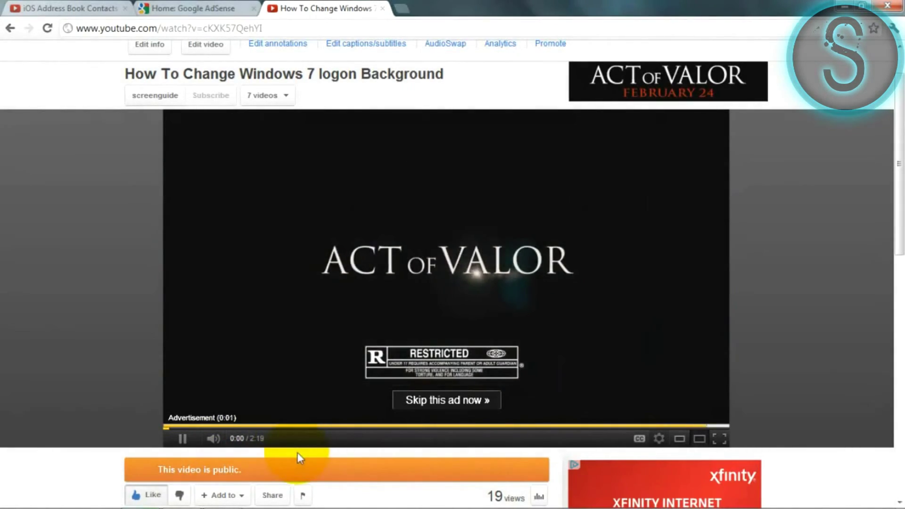
click(446, 401)
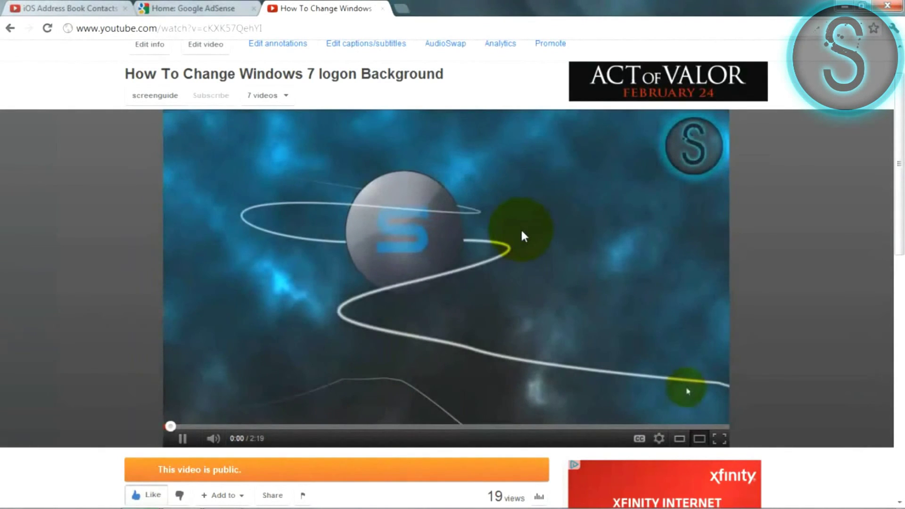
click(520, 228)
scroll(688, 392, up, 3)
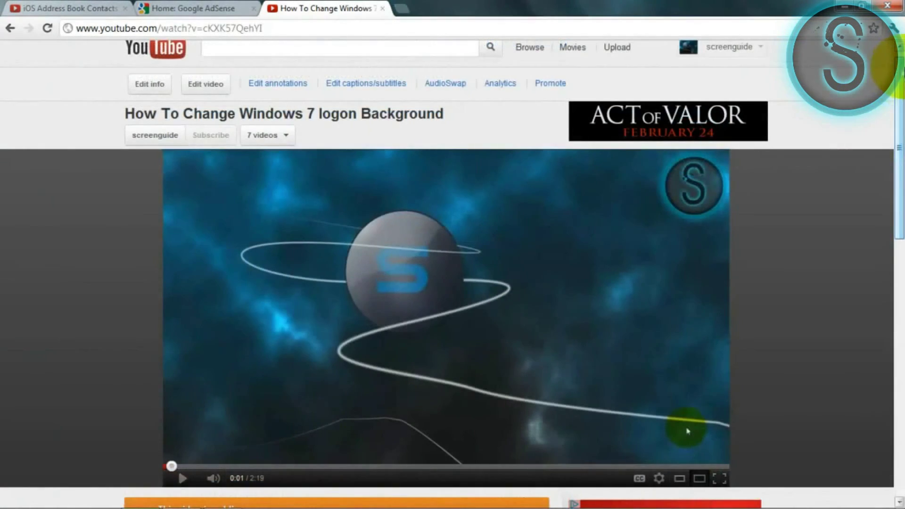
Step: Open screenguide's channel page from the account menu and scroll through its 7 uploads
click(741, 51)
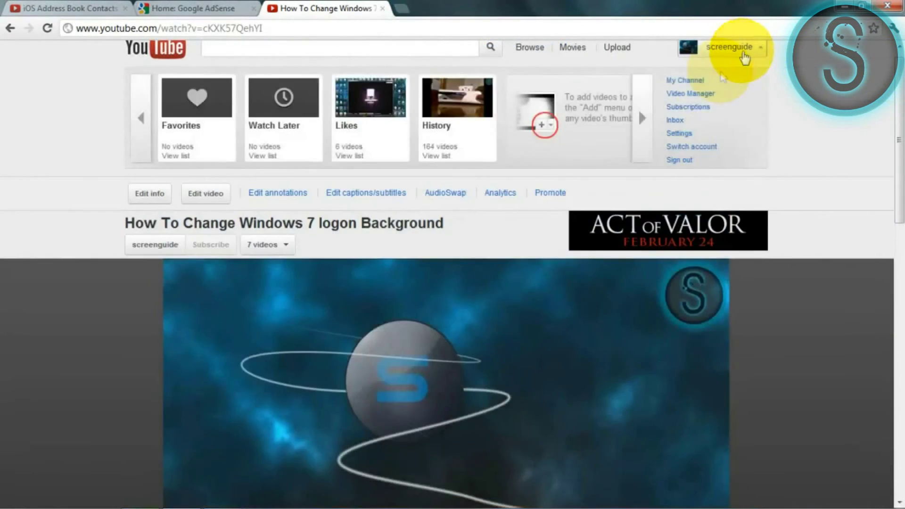
click(692, 83)
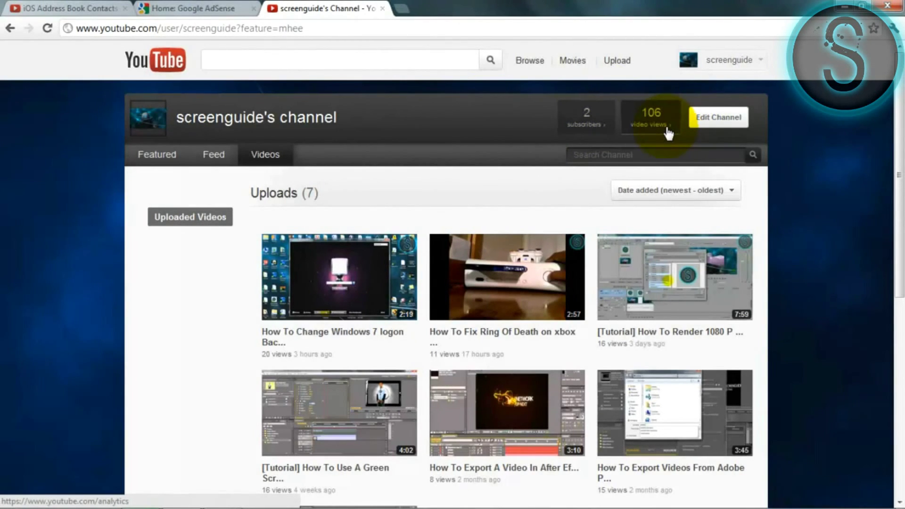
drag(899, 130, 888, 194)
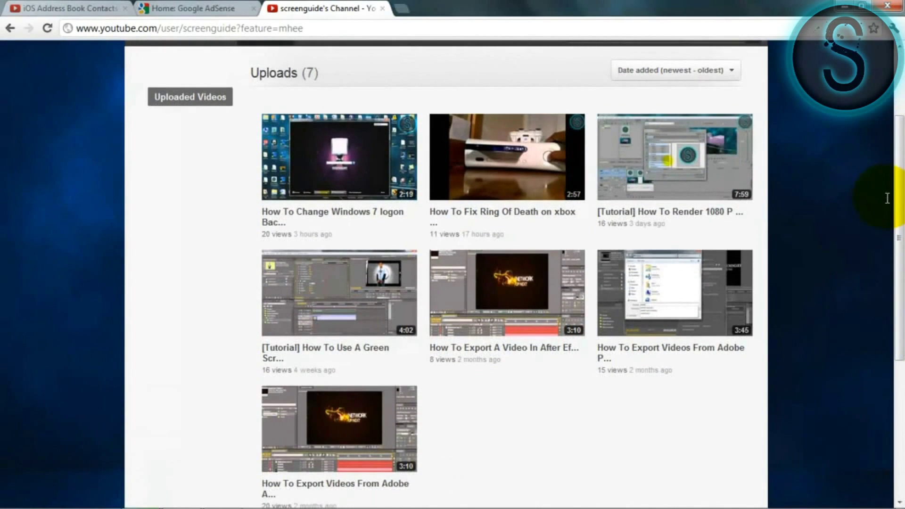